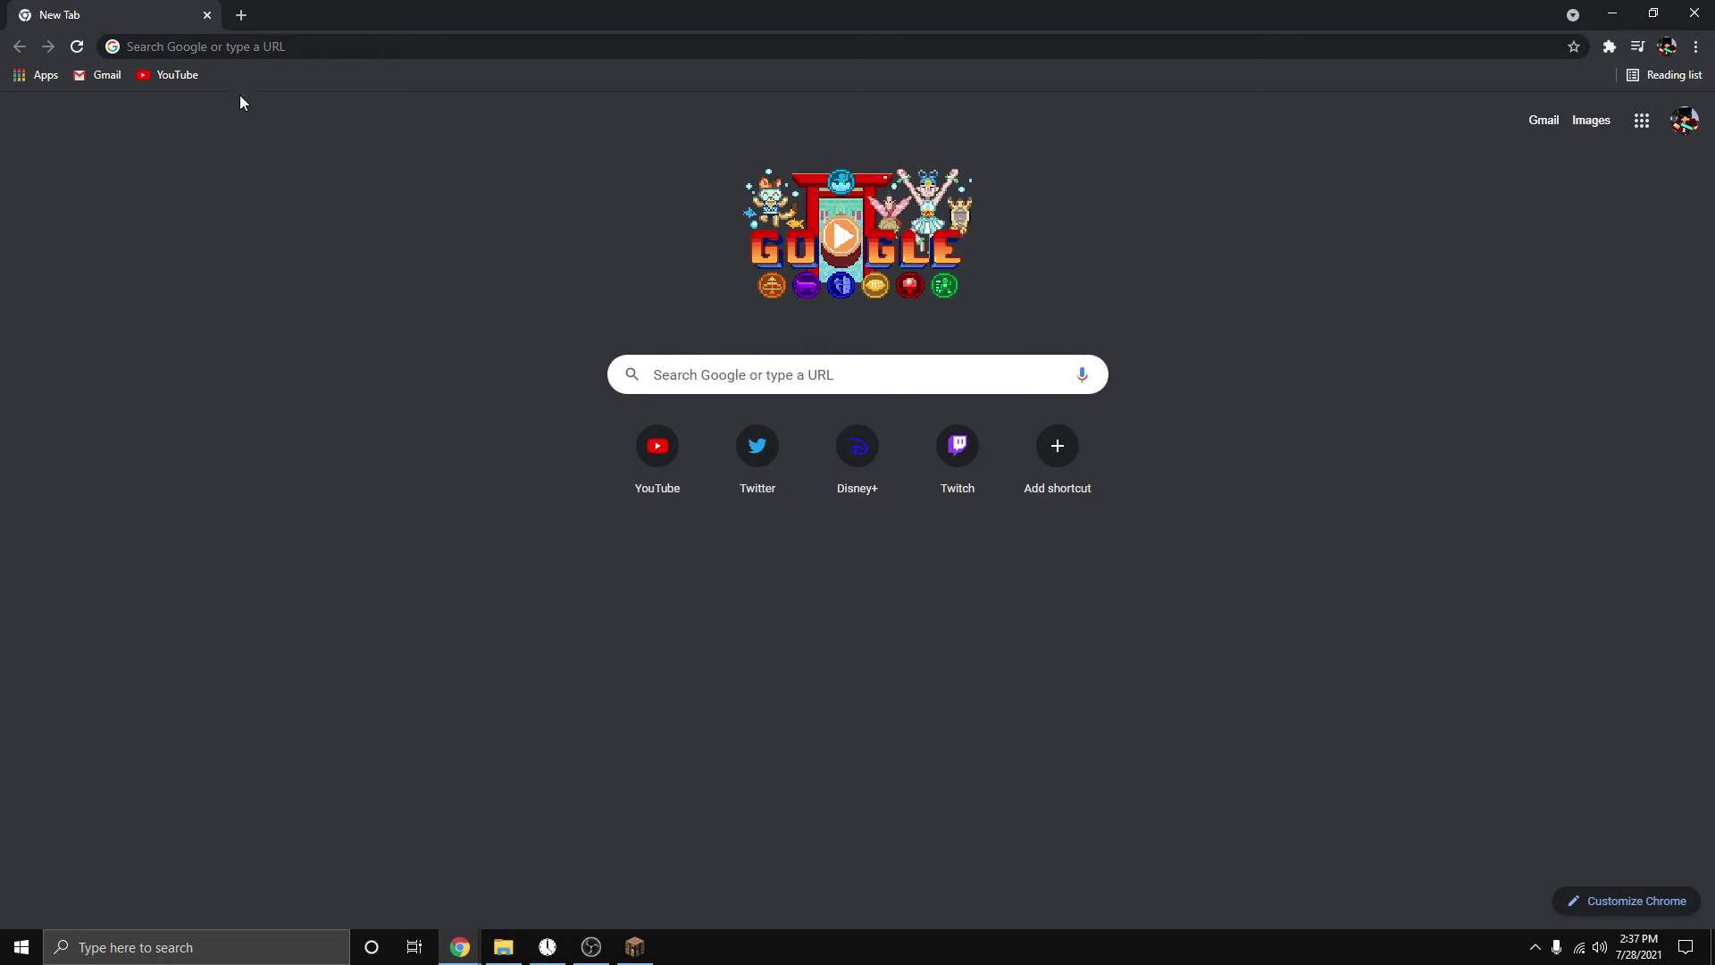
Search Google for 'hunger games simulator' and open the BrantSteele Hunger Games Simulator site.
left_click(579, 45)
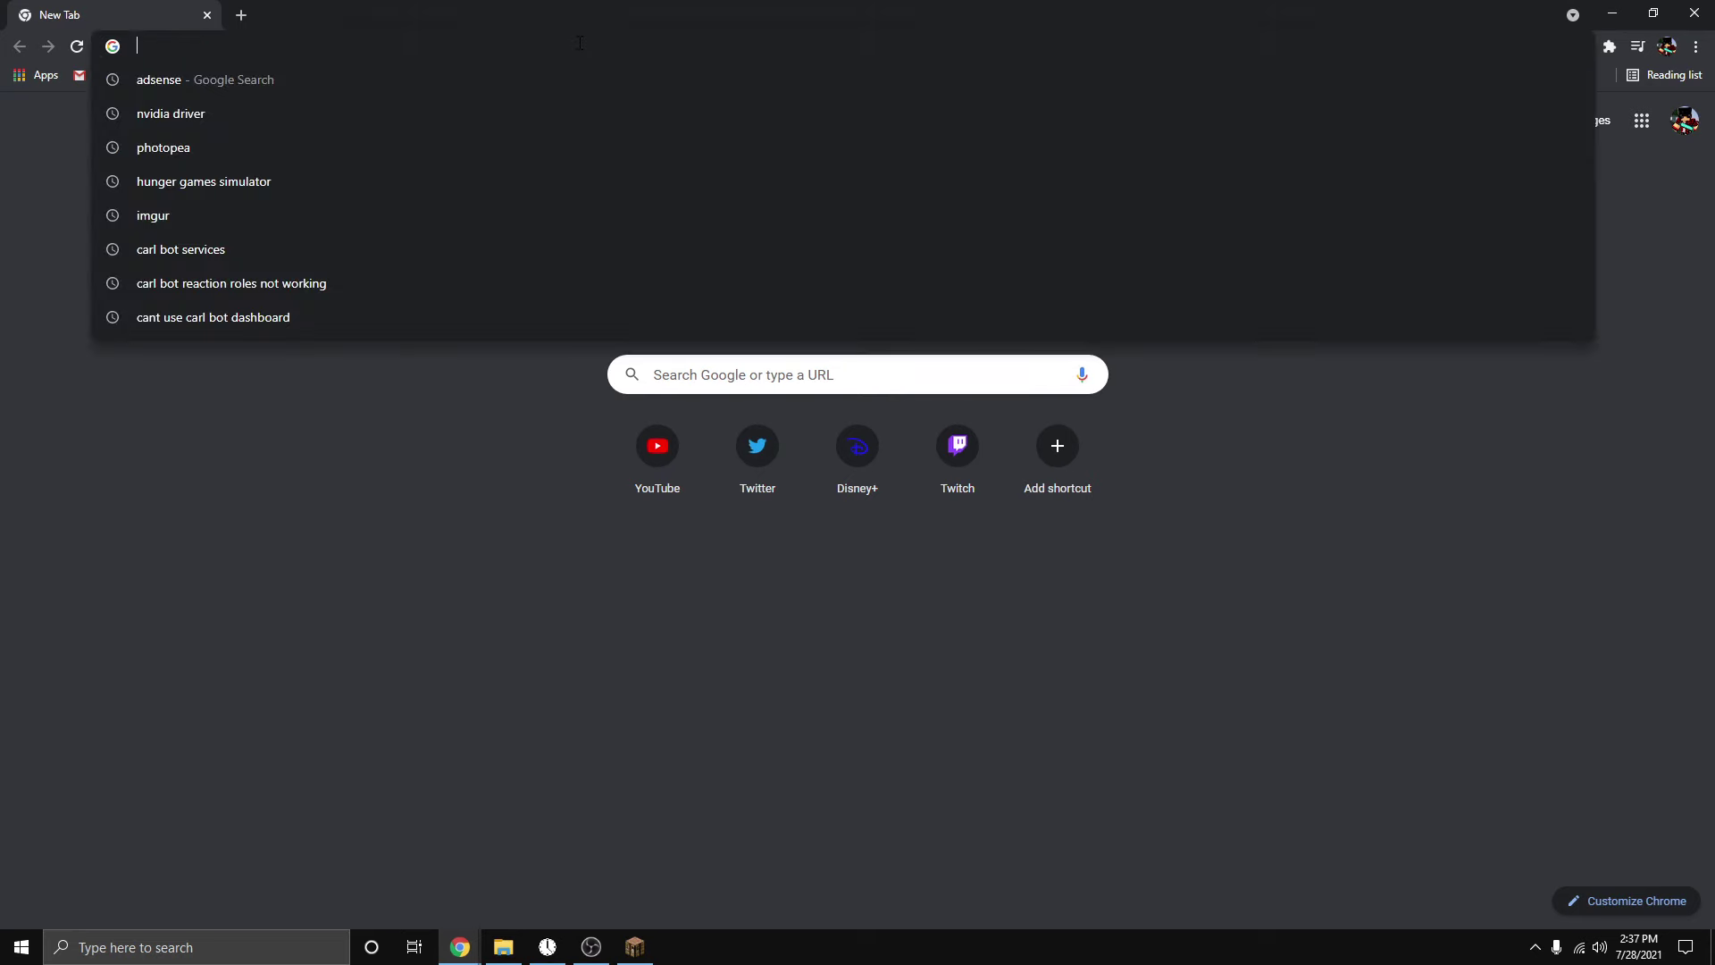
type("hunger games si")
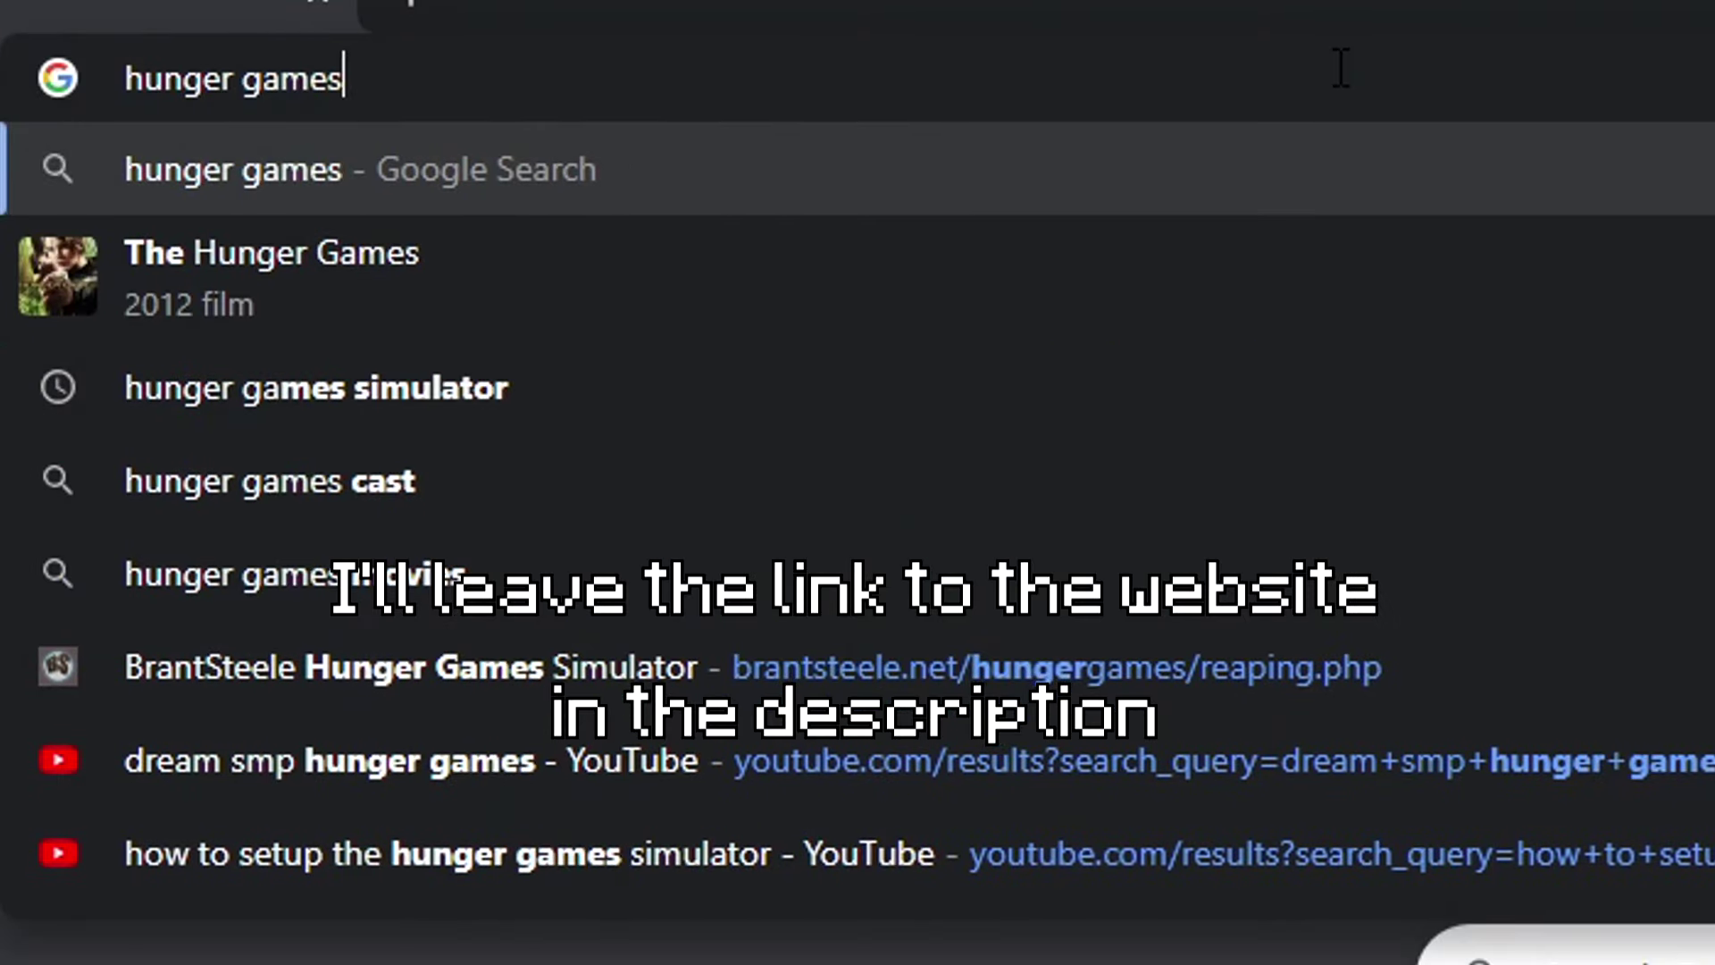
left_click(312, 481)
left_click_drag(53, 422, 266, 438)
left_click(382, 436)
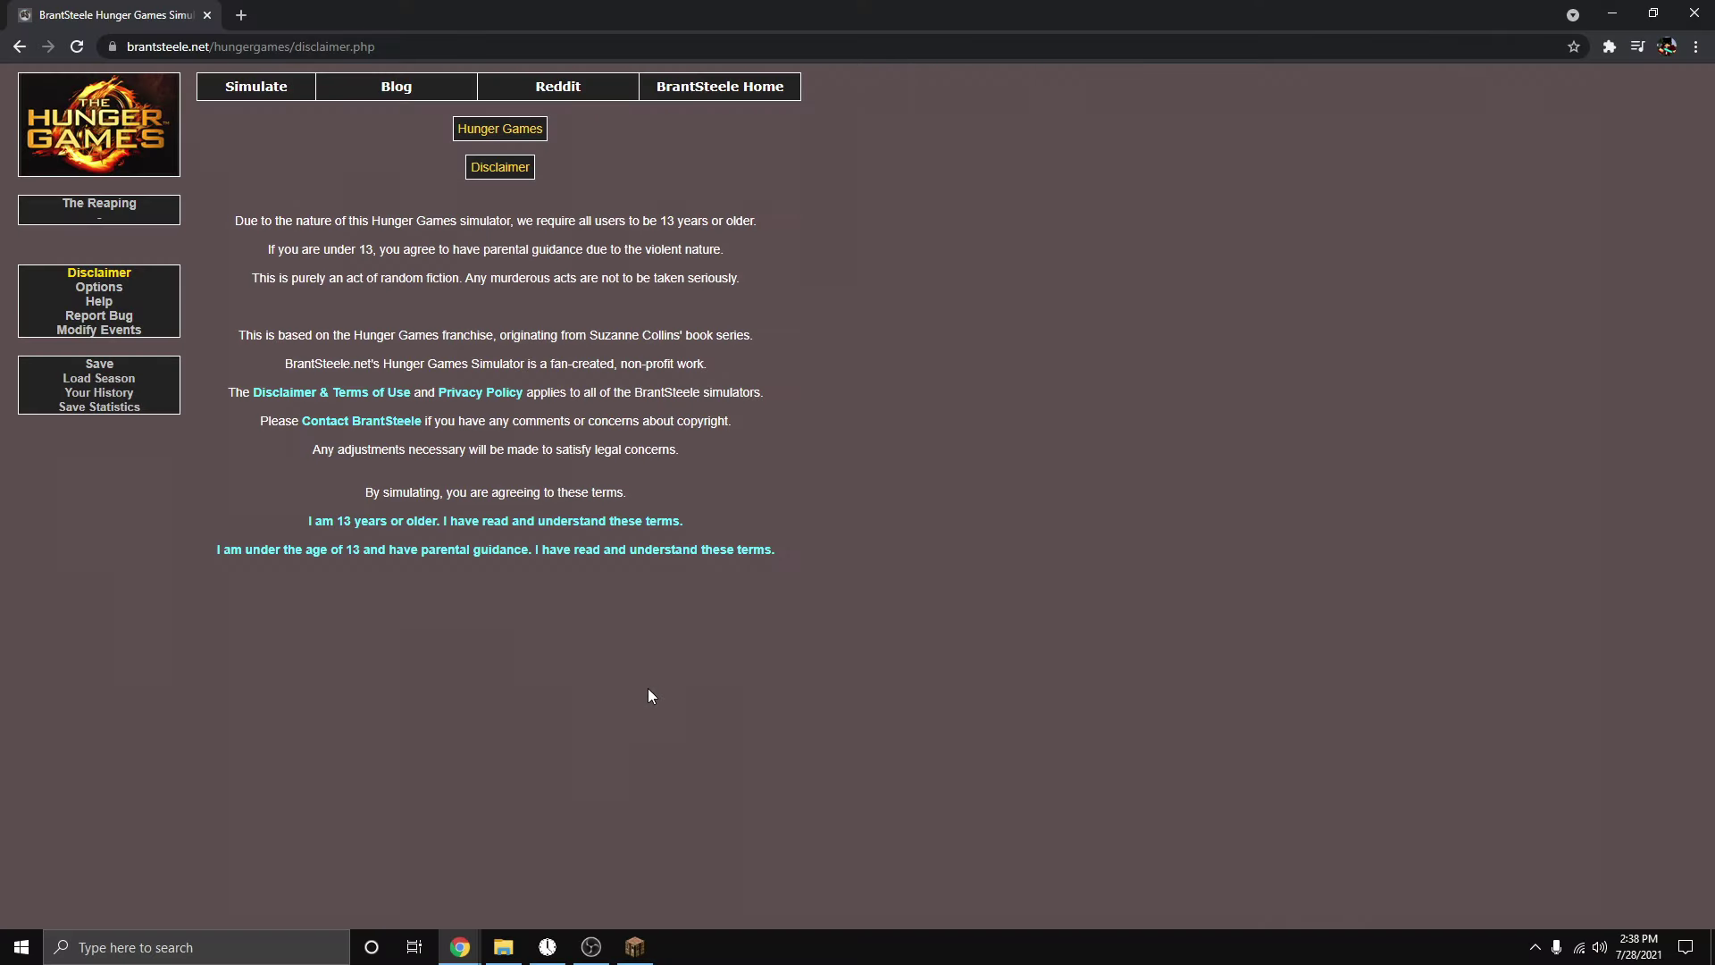
Confirm being 13 or older, open the cast editor, and rename Marvel to BadBoyHalo.
left_click(489, 522)
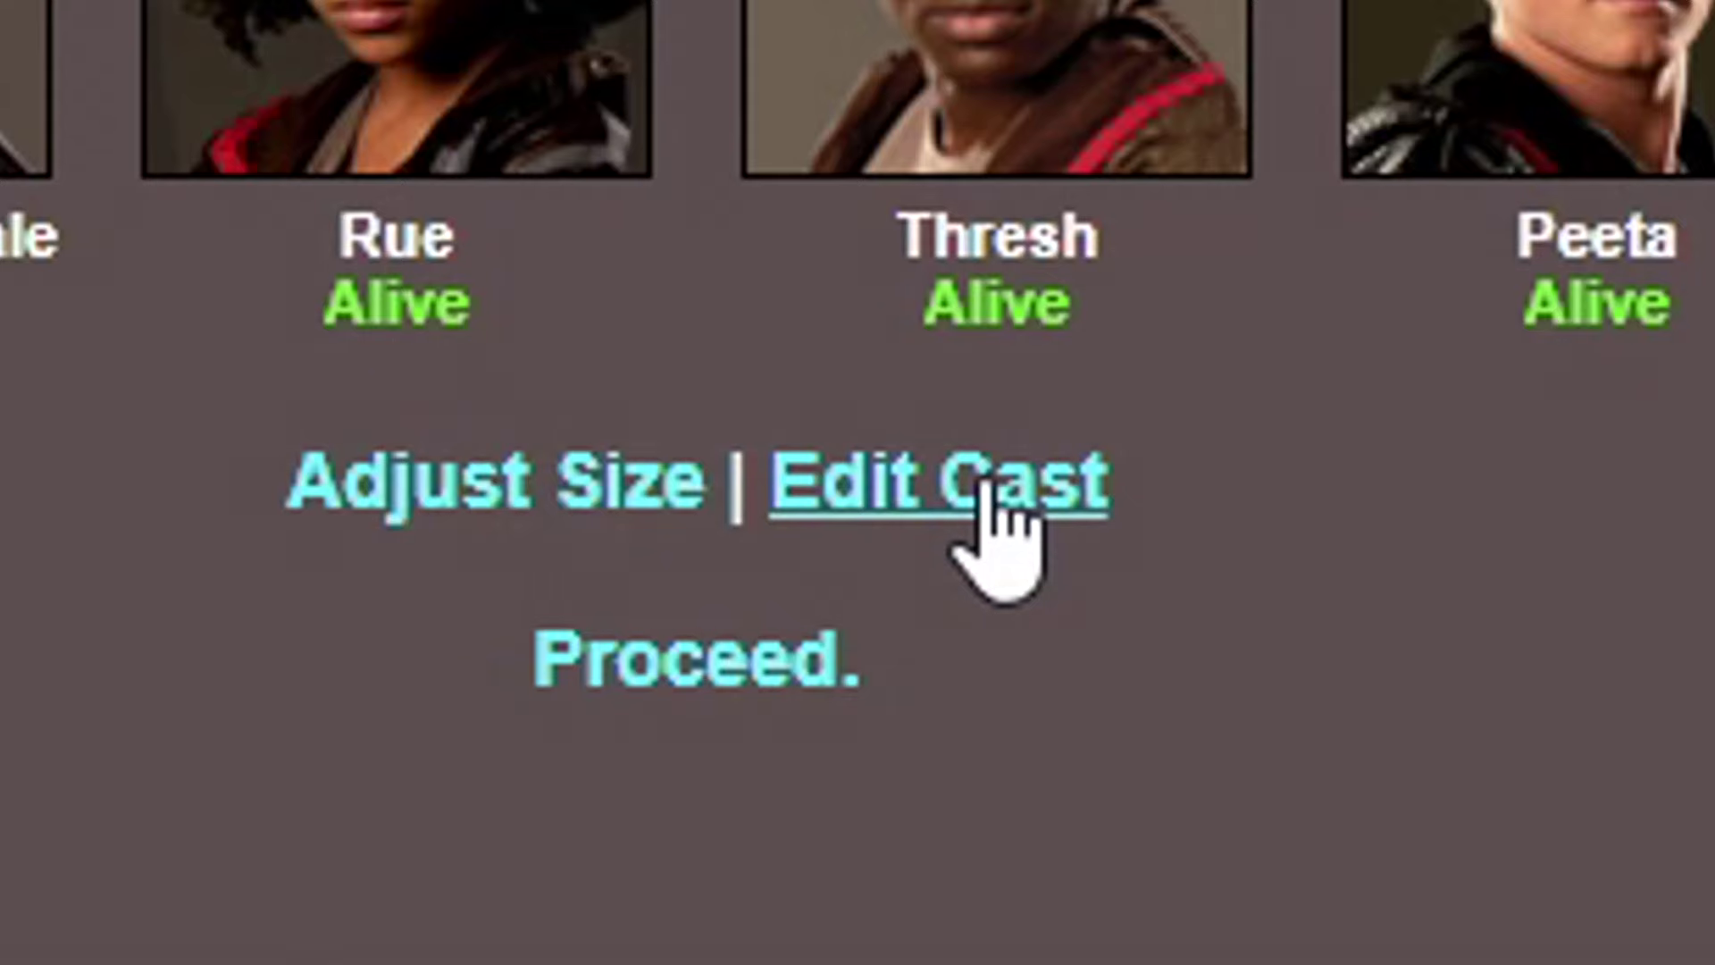
left_click(984, 490)
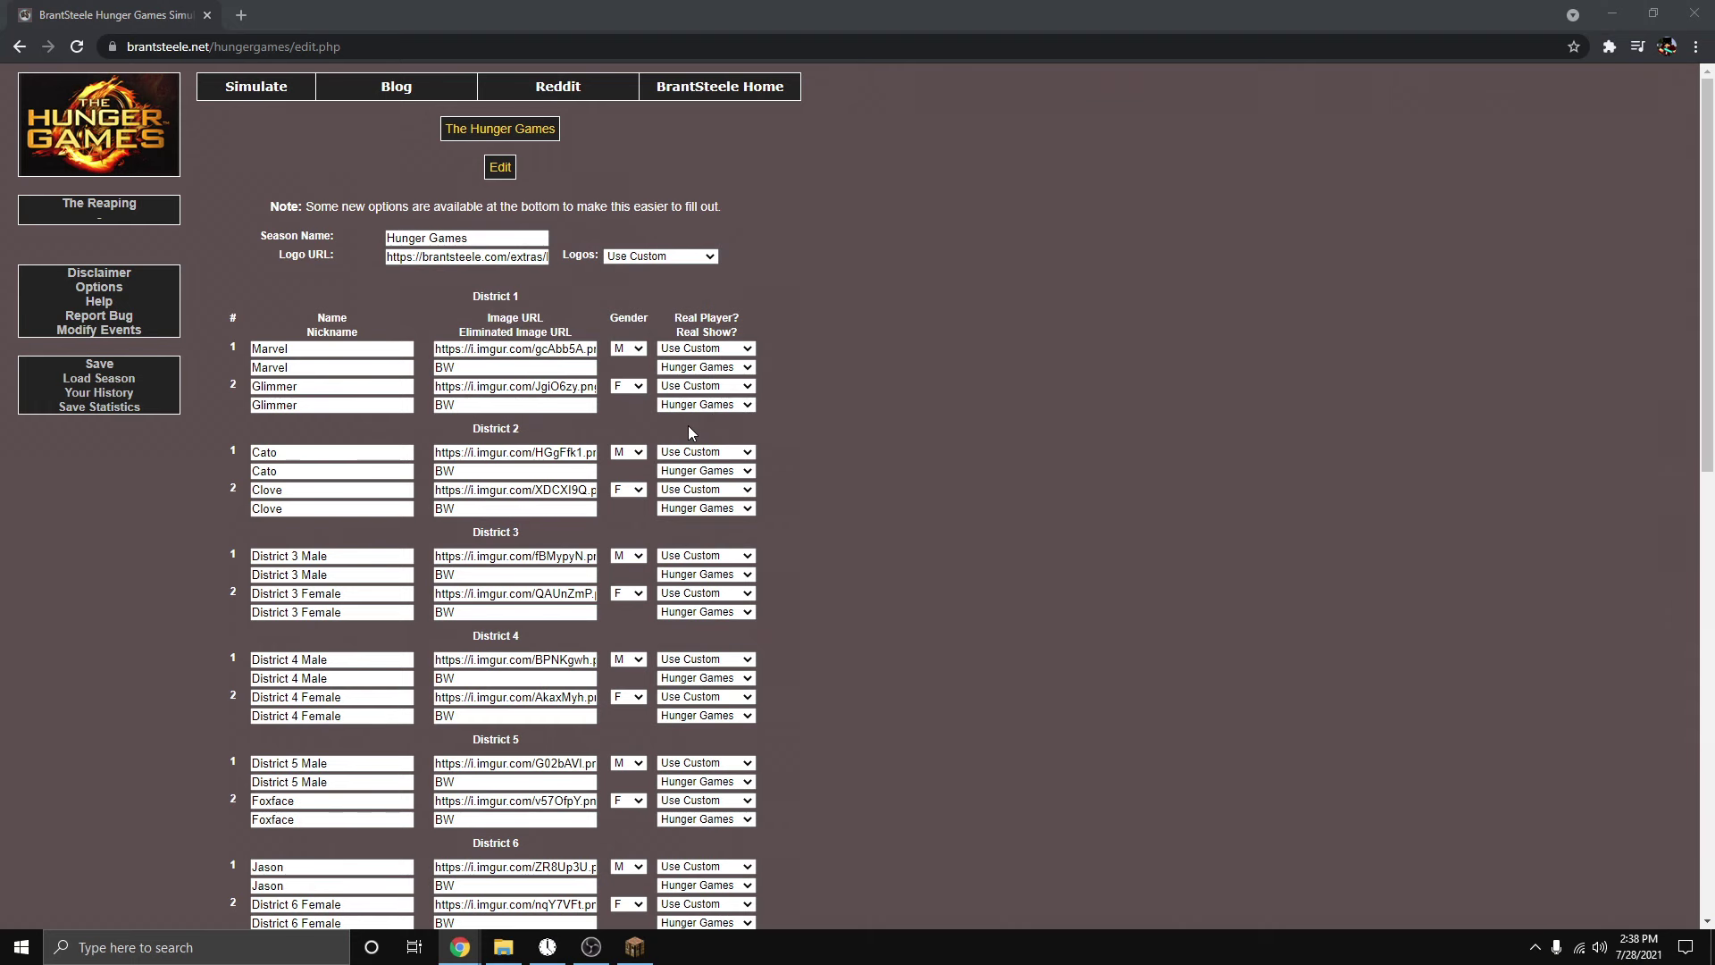
double_click(332, 348)
key("BackSpace")
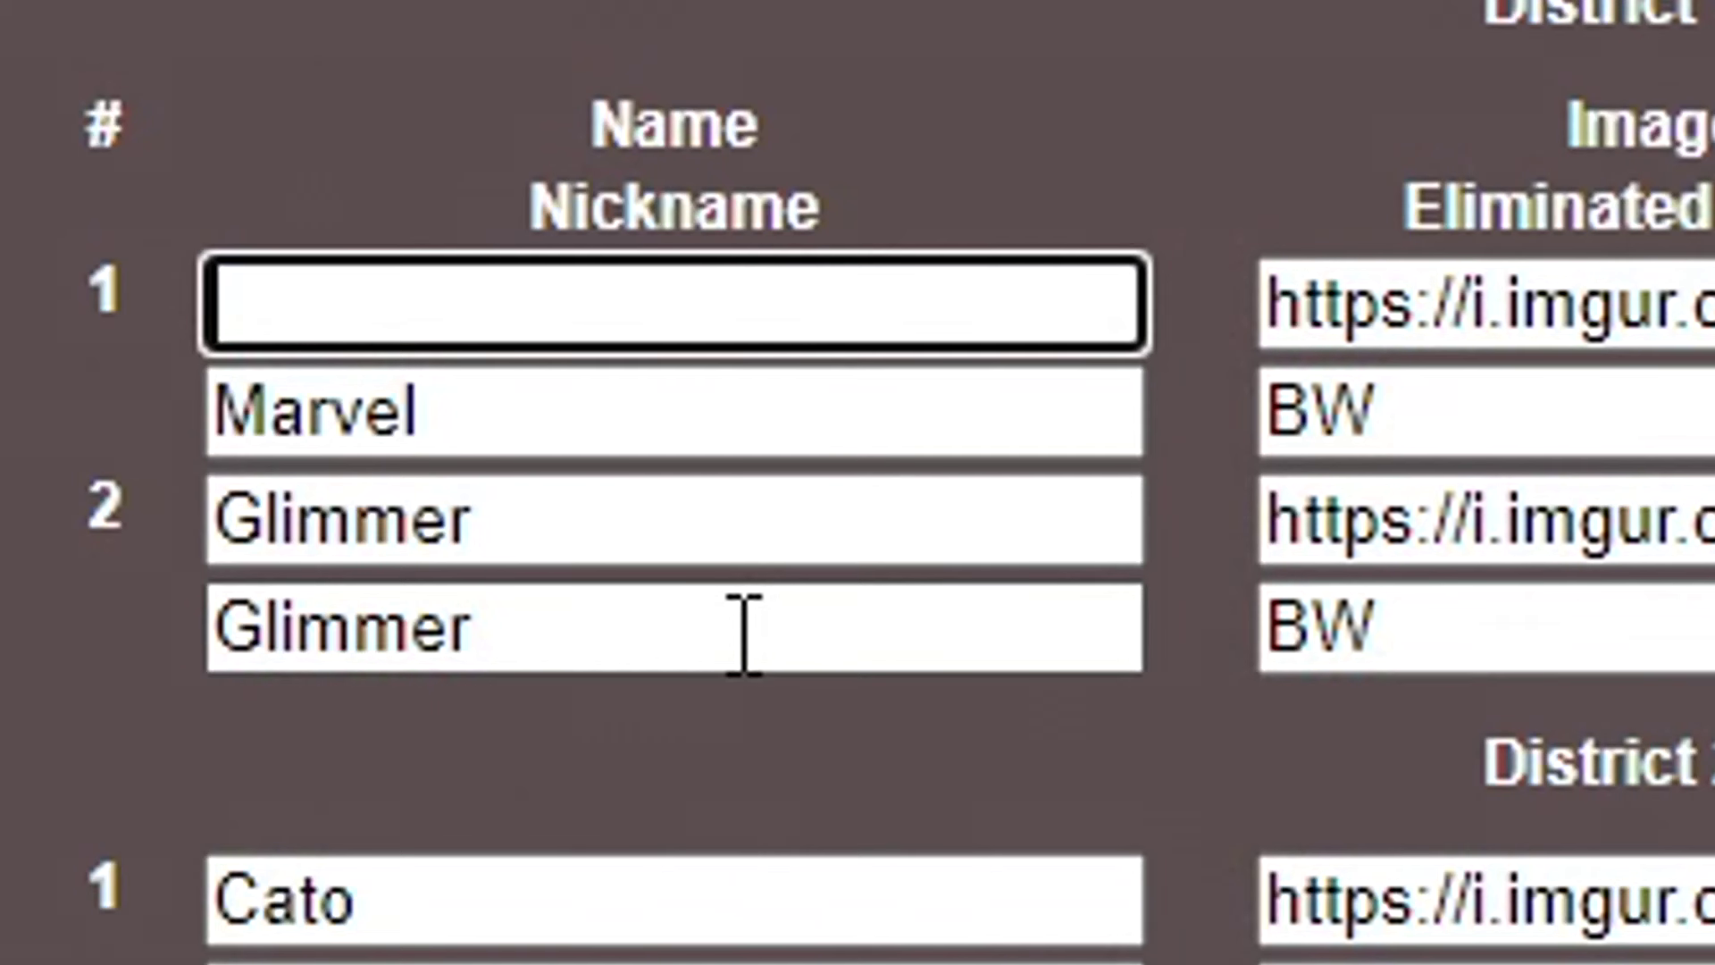
type("BadBoyHalo")
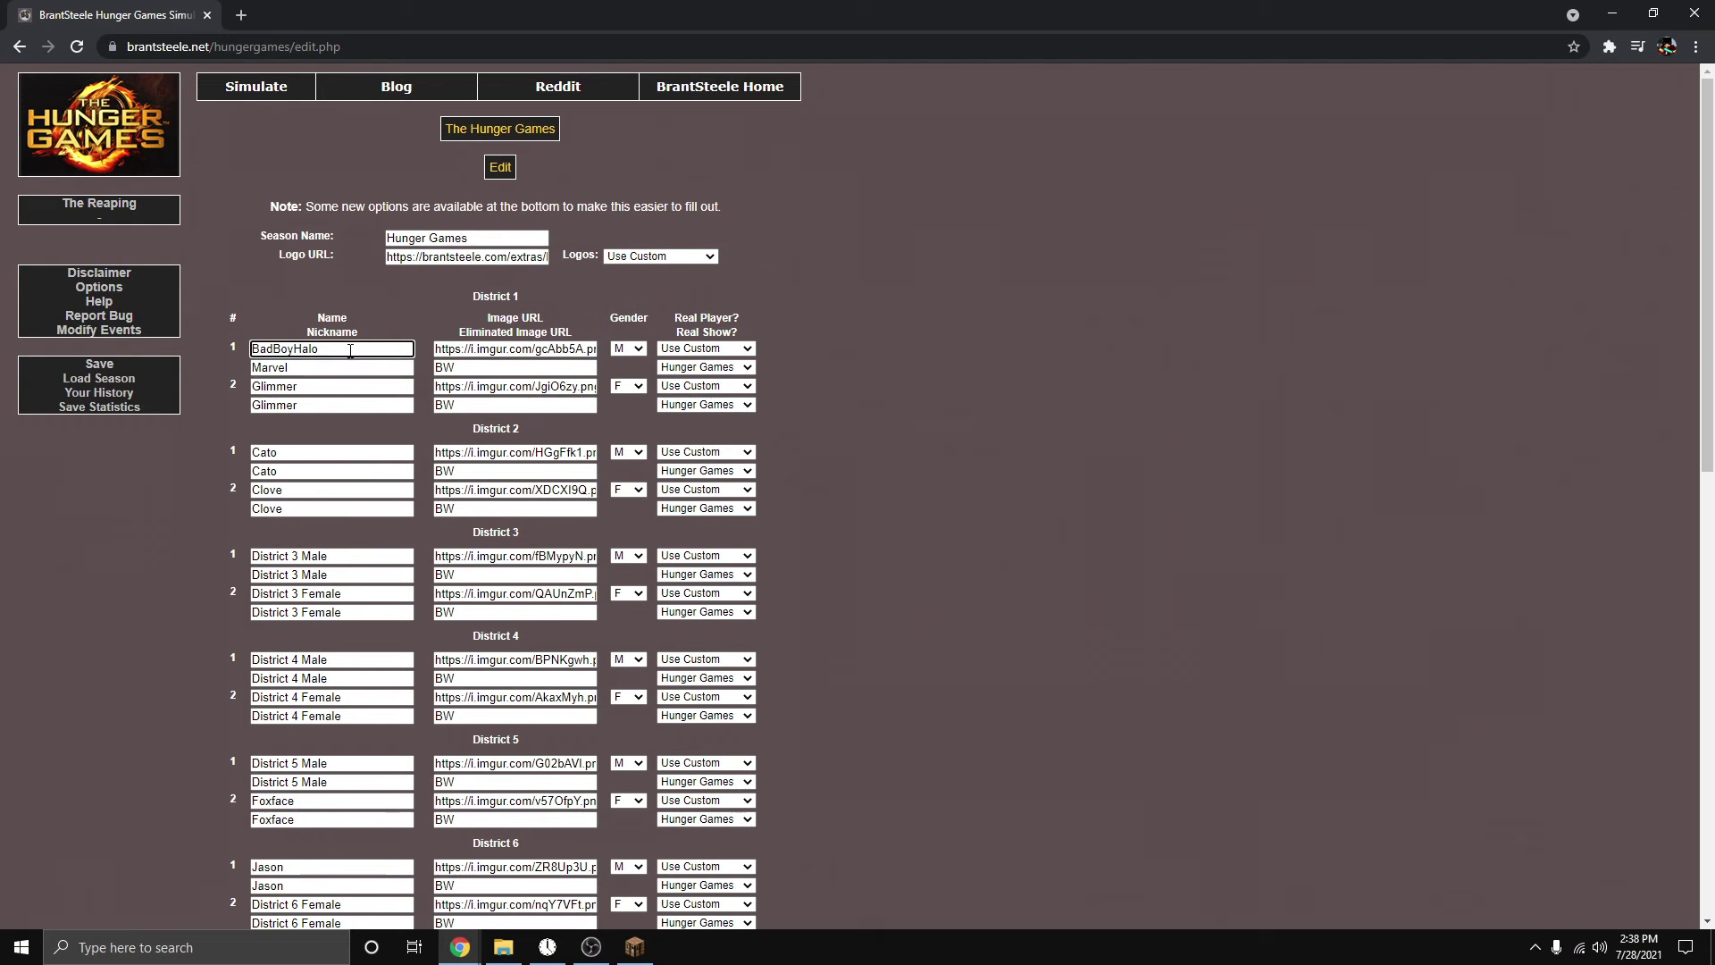
Change the tribute's nickname to BadBoyHalo and his image URL to 'BW'.
left_click_drag(600, 303, 103, 339)
double_click(286, 367)
key("BackSpace")
type("BadBoyHalo")
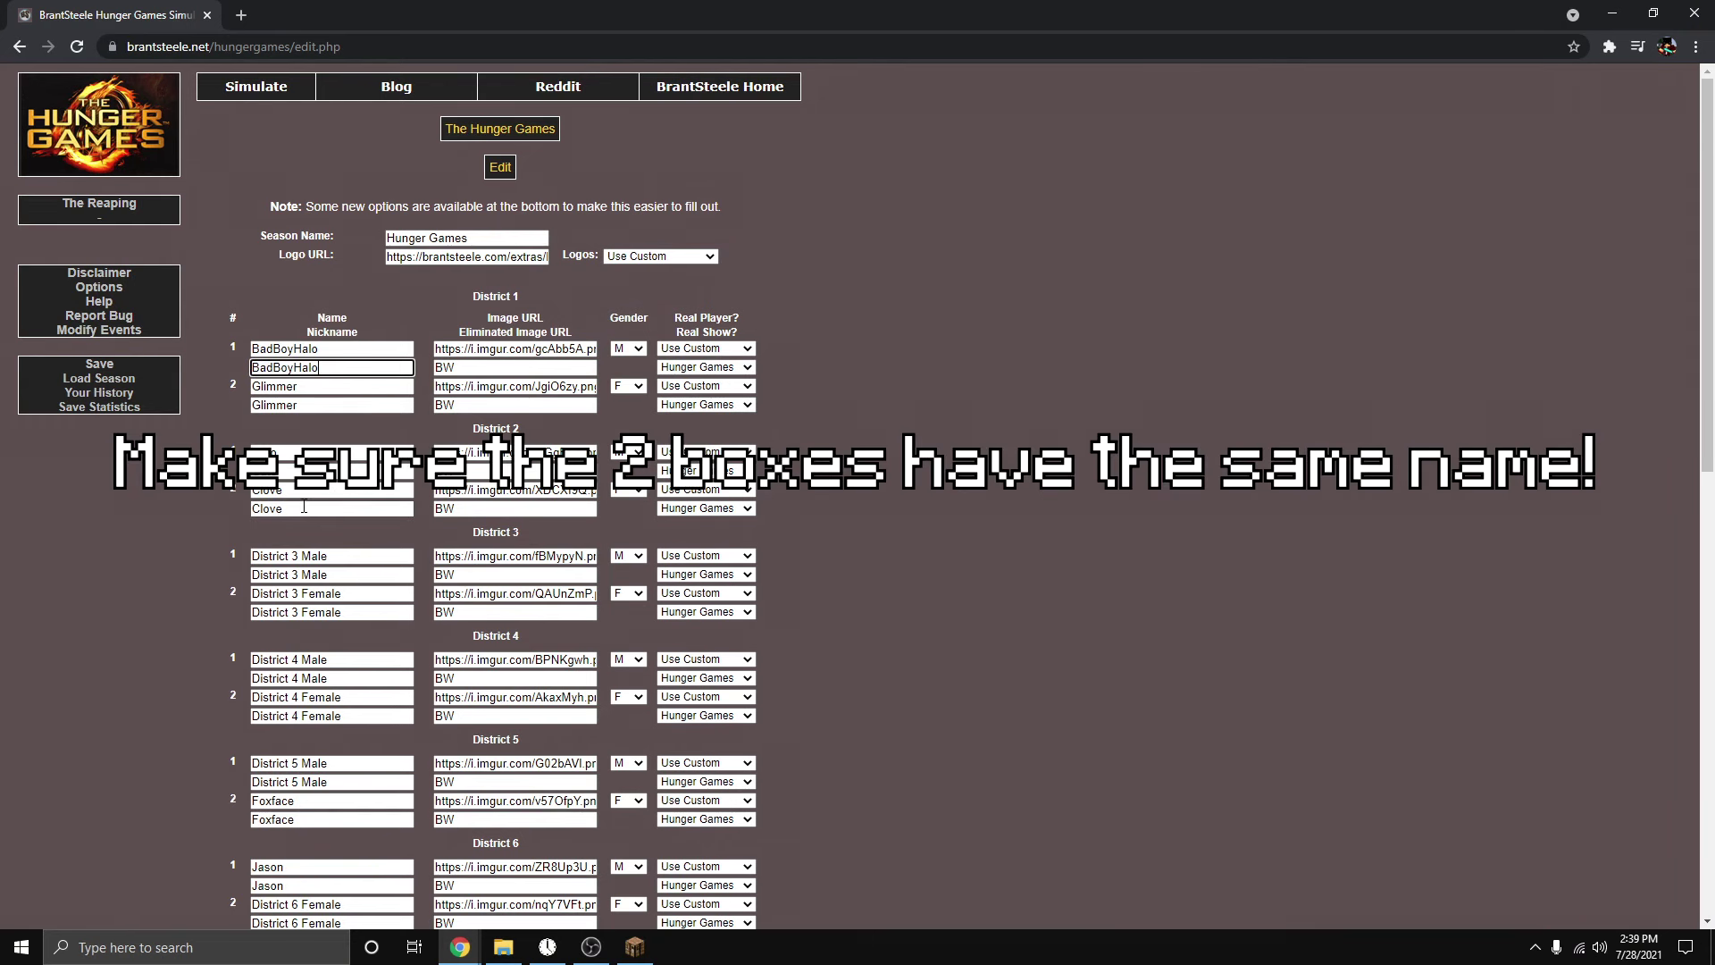
left_click(298, 387)
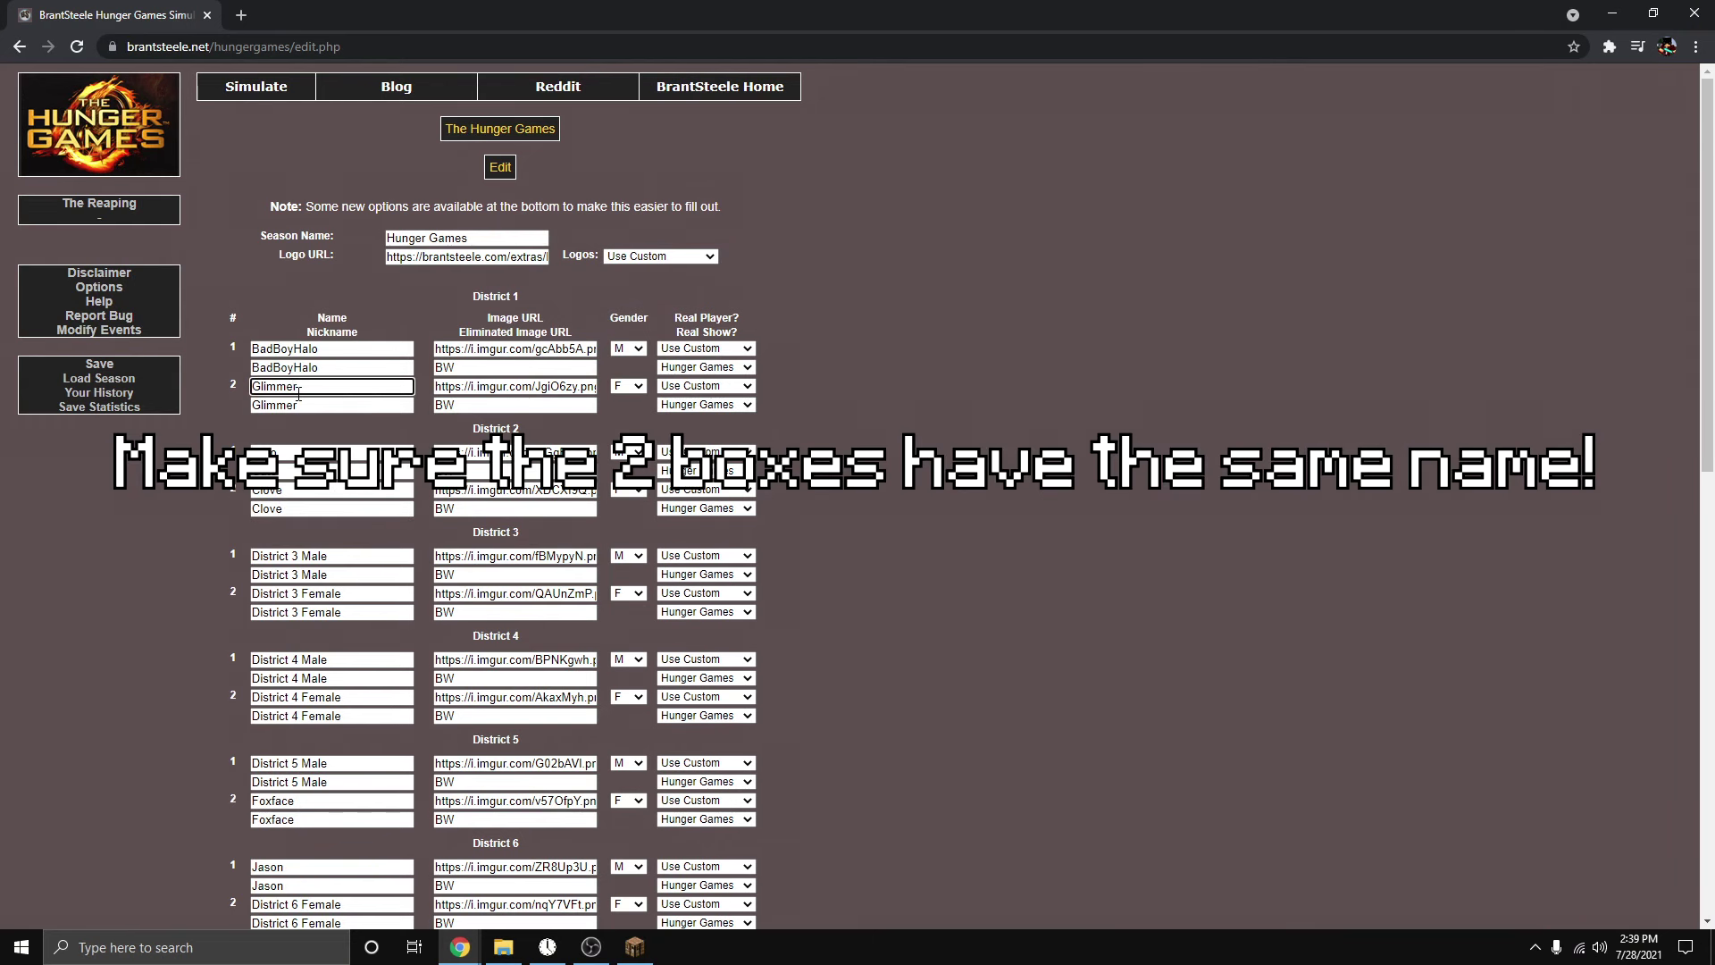
left_click(871, 460)
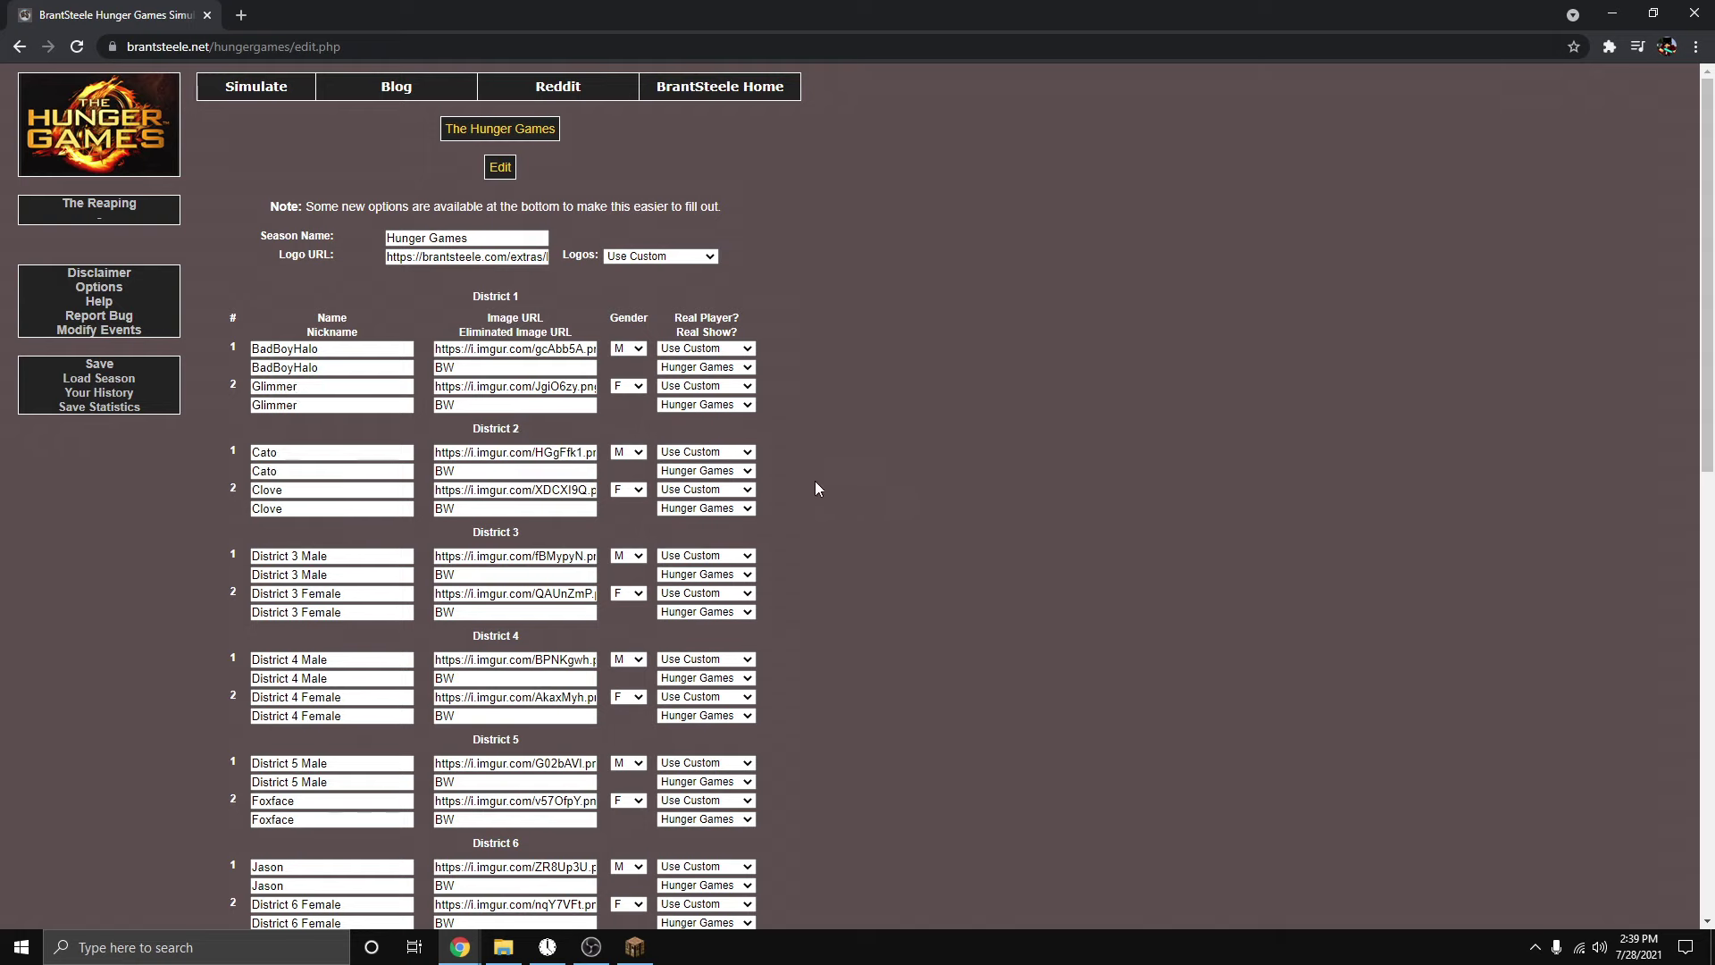
key("Tab")
key("shift+Tab")
key("shift+Tab")
key("shift+Tab")
key("shift+Tab")
key("shift+Tab")
key("shift+Tab")
key("shift+Tab")
key("shift+Tab")
key("shift+Tab")
key("shift+Tab")
key("shift+Tab")
key("shift+Tab")
key("shift+Tab")
key("shift+Tab")
key("shift+Tab")
key("shift+Tab")
key("shift+Tab")
key("shift+Tab")
key("shift+Tab")
key("shift+Tab")
type("BW")
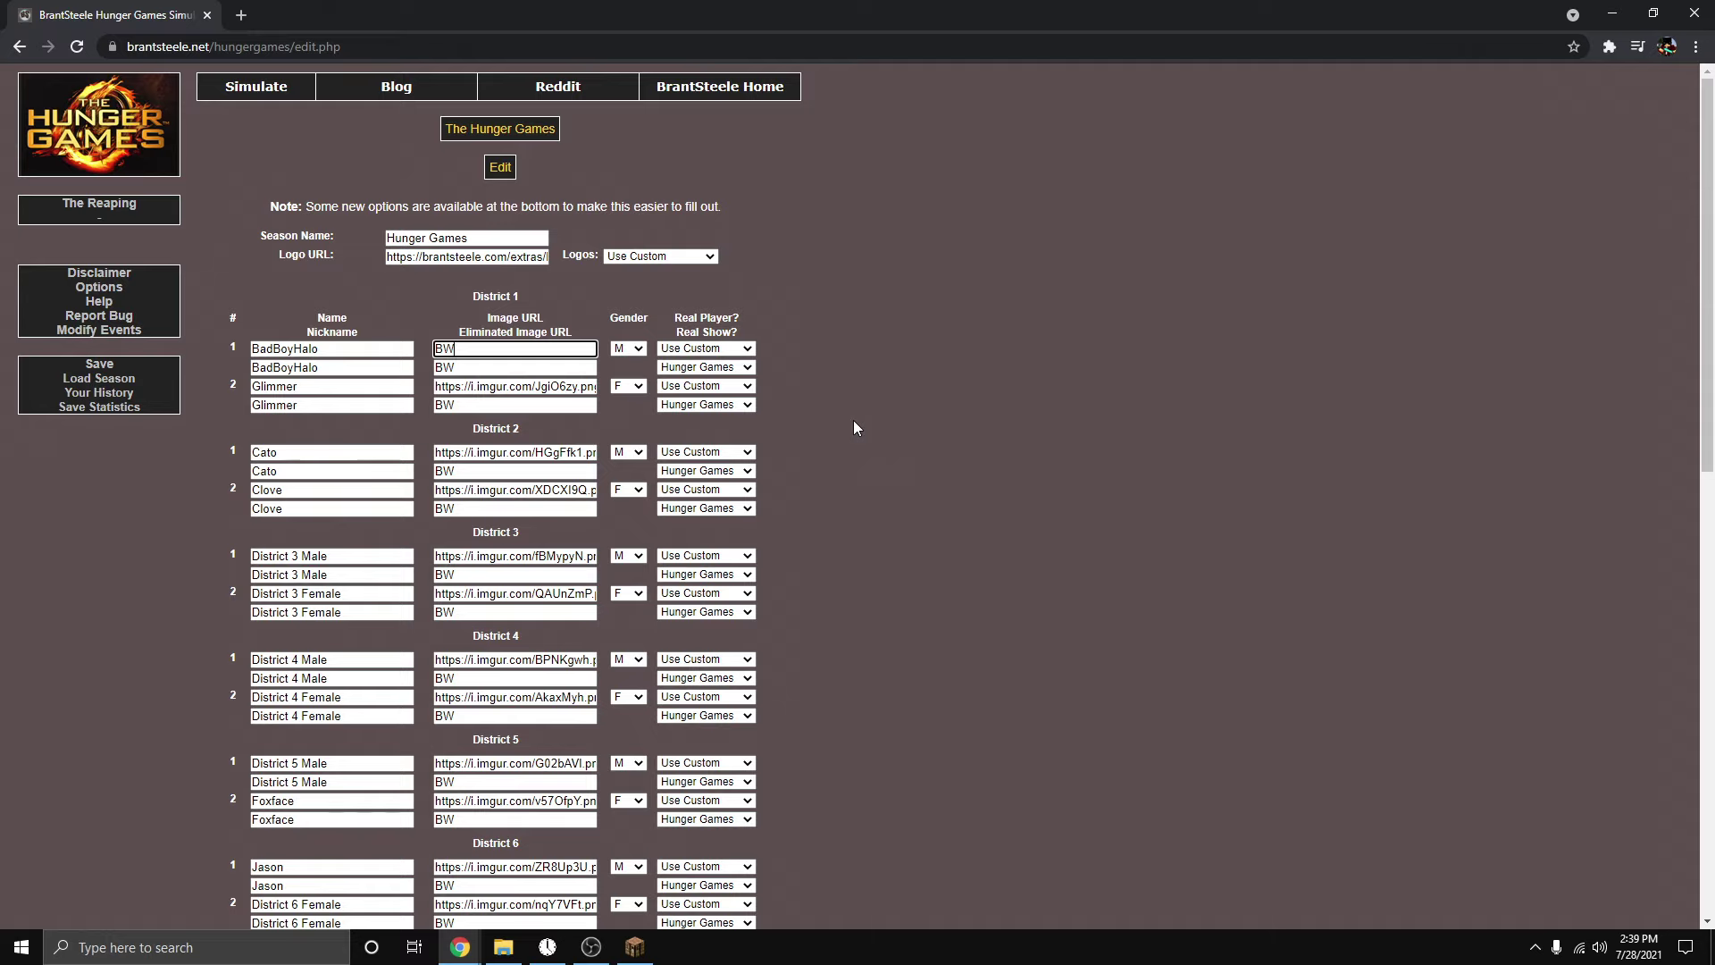
In an Incognito window, search 'baldboyhalo' and drag the enlarged result photo out of the page.
key("ctrl+shift+n")
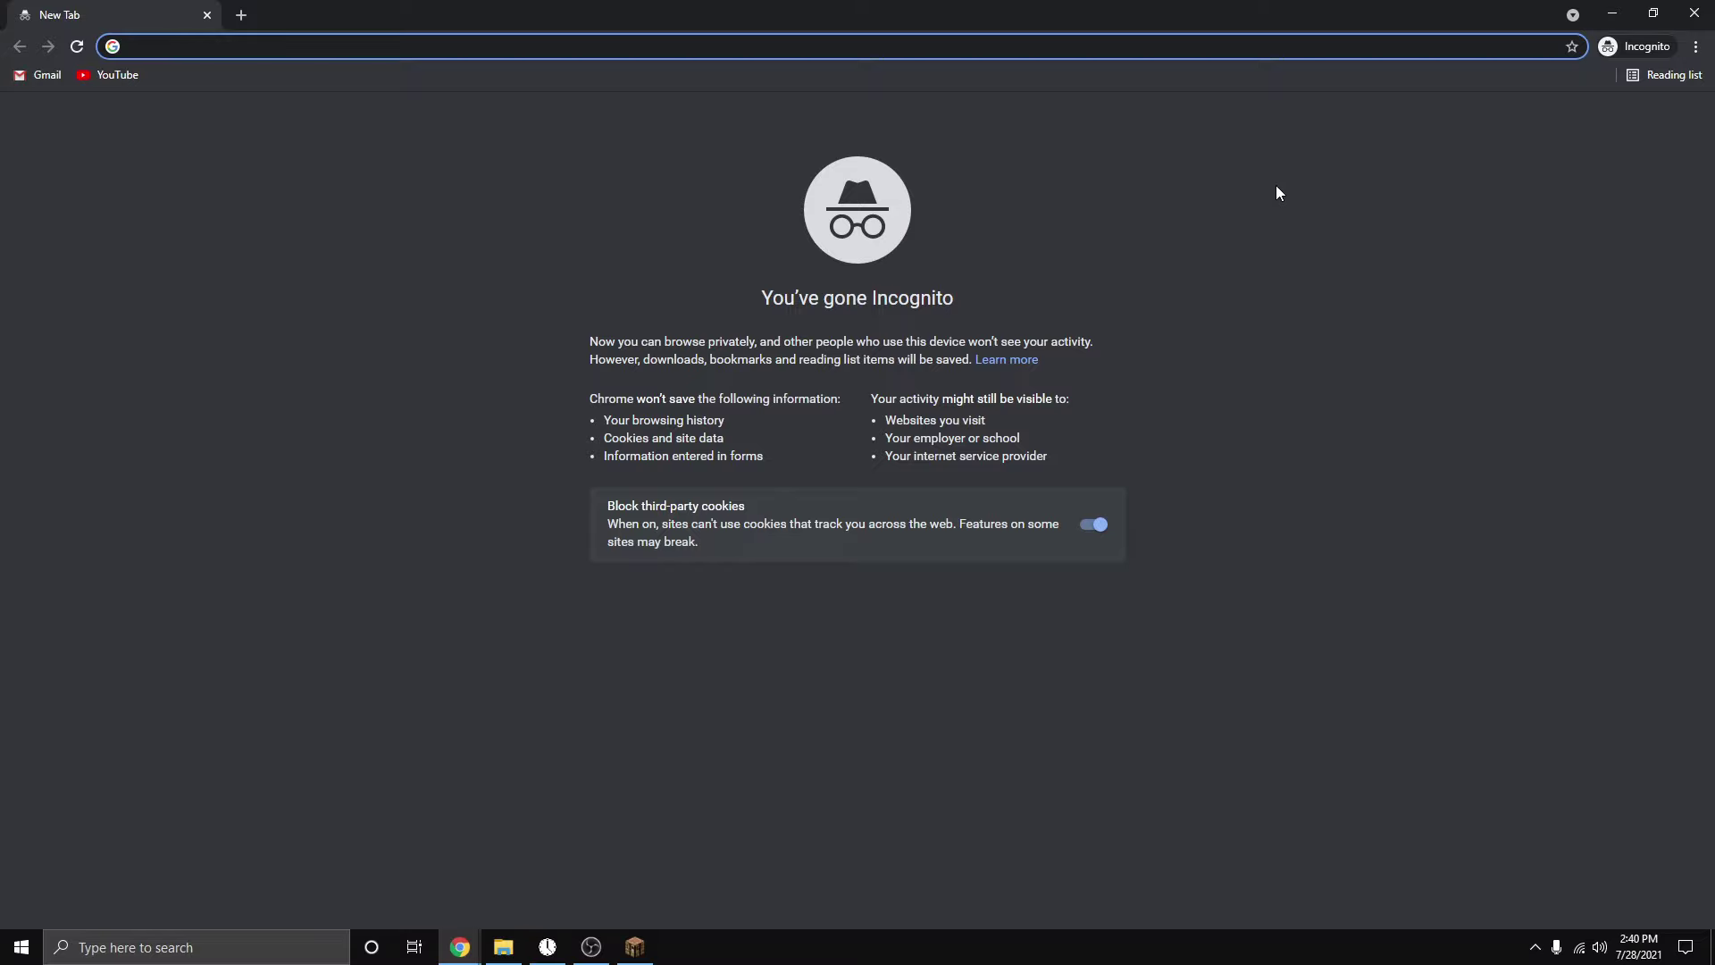
type("baldboyh")
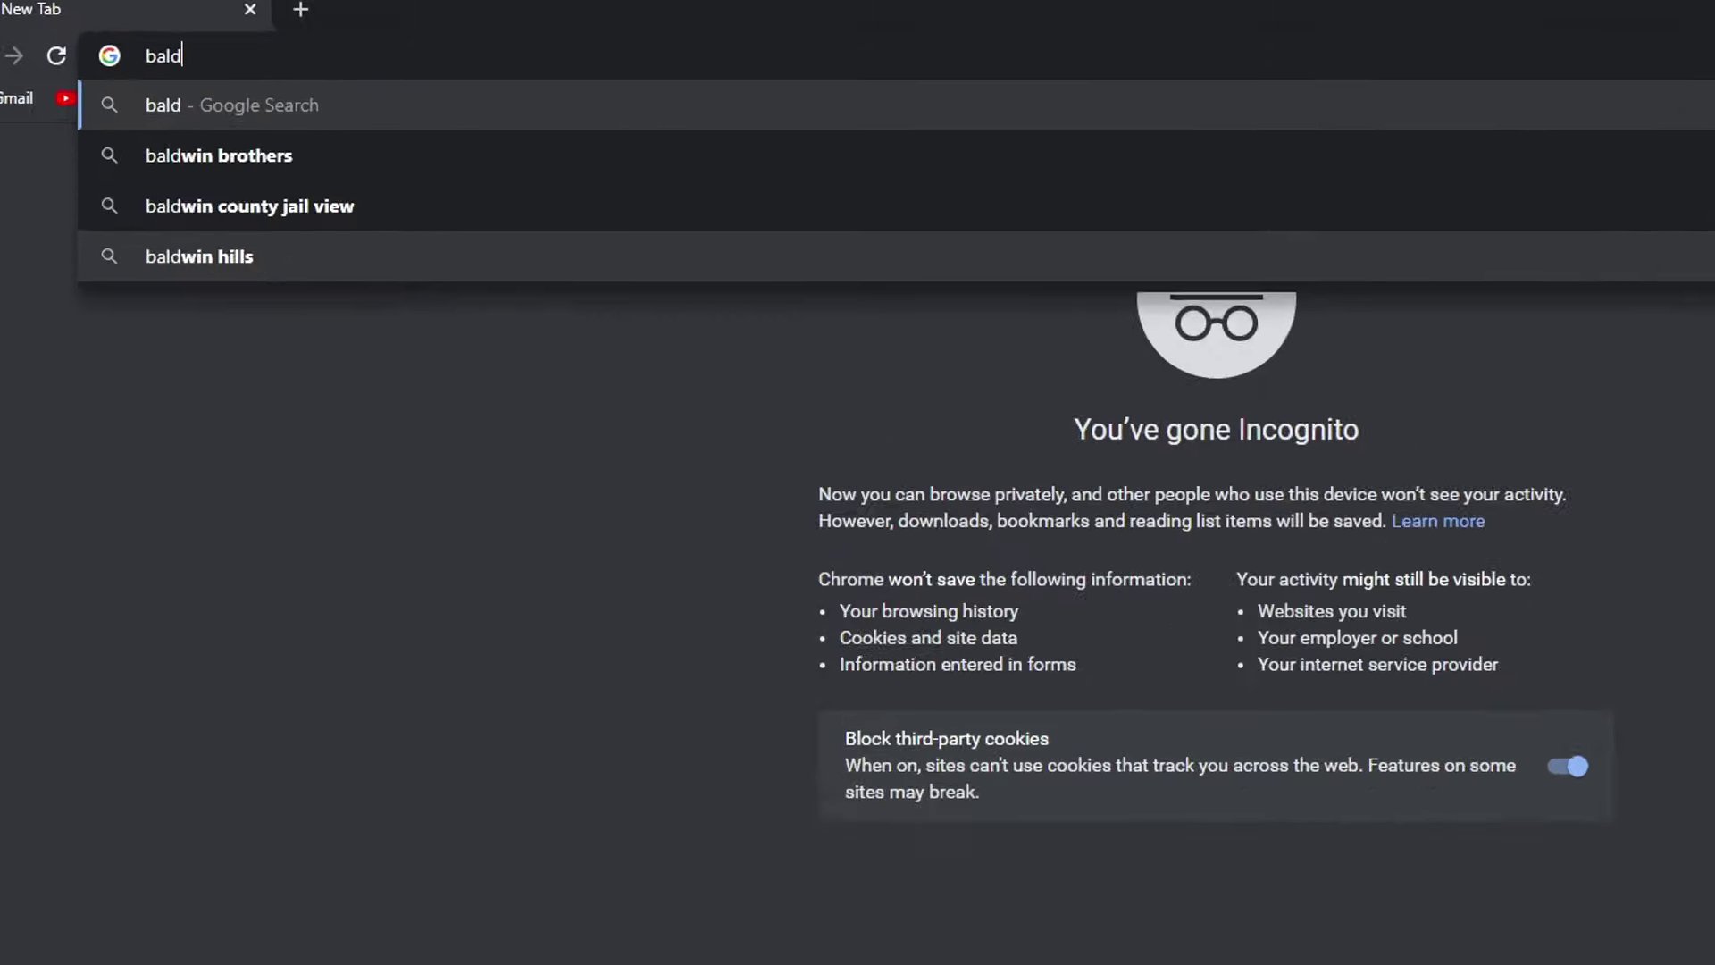
type("alo")
key("Return")
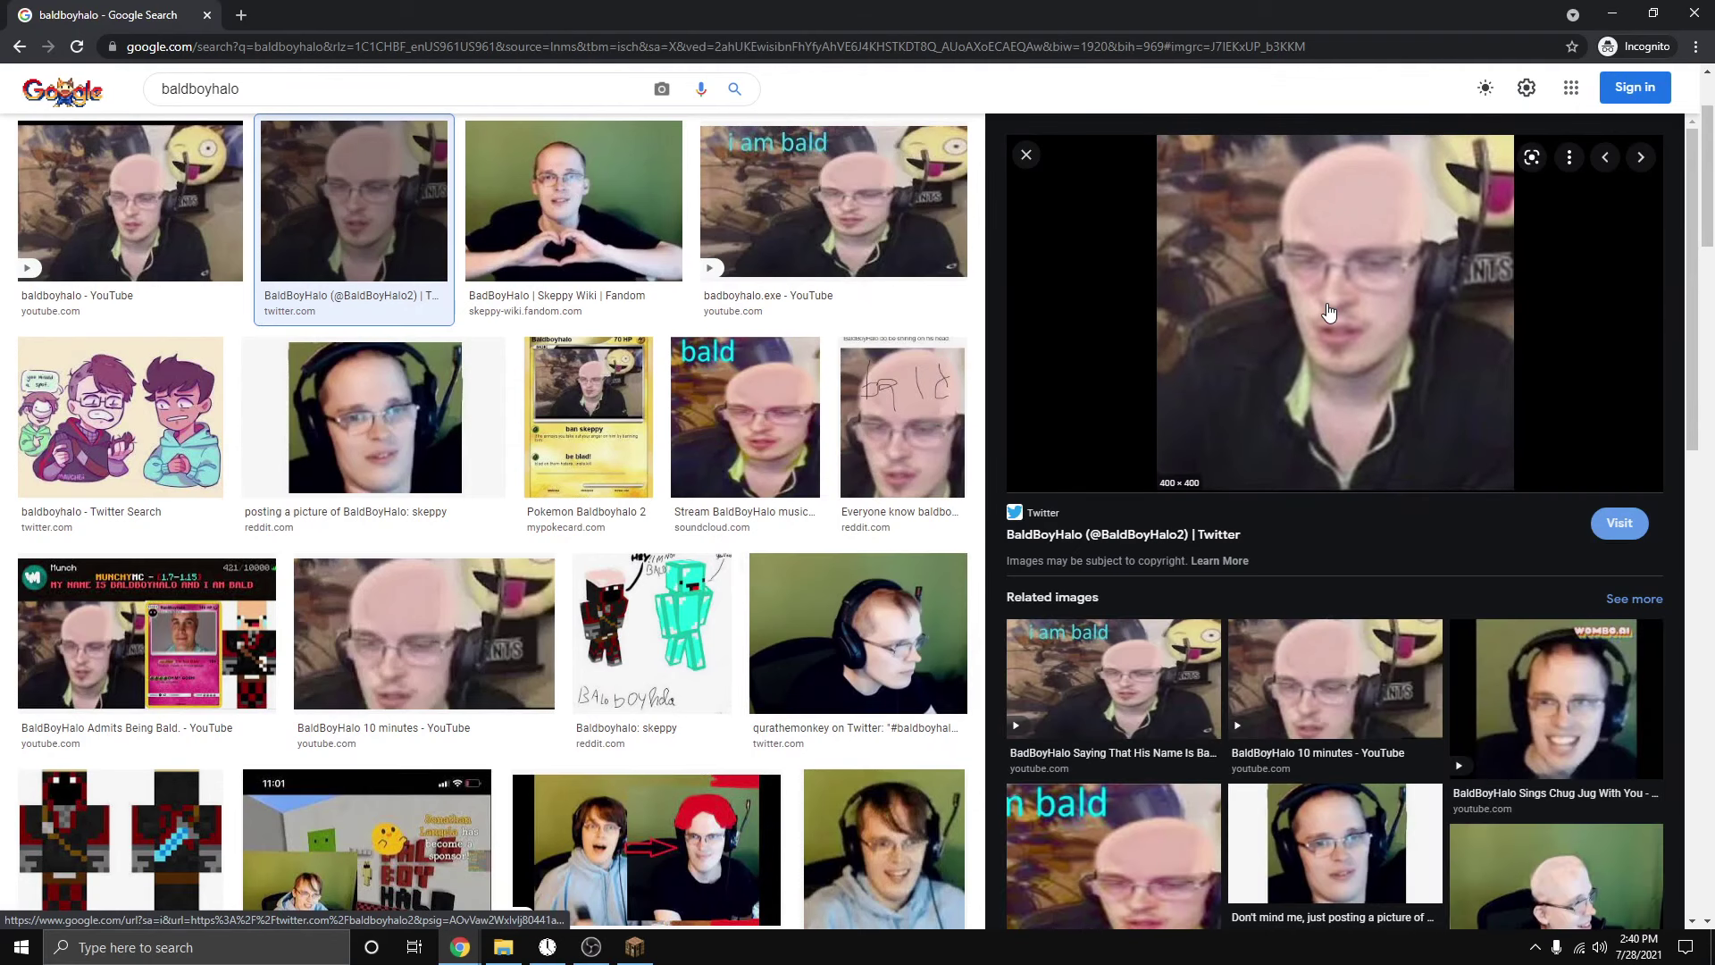
key("super+Down")
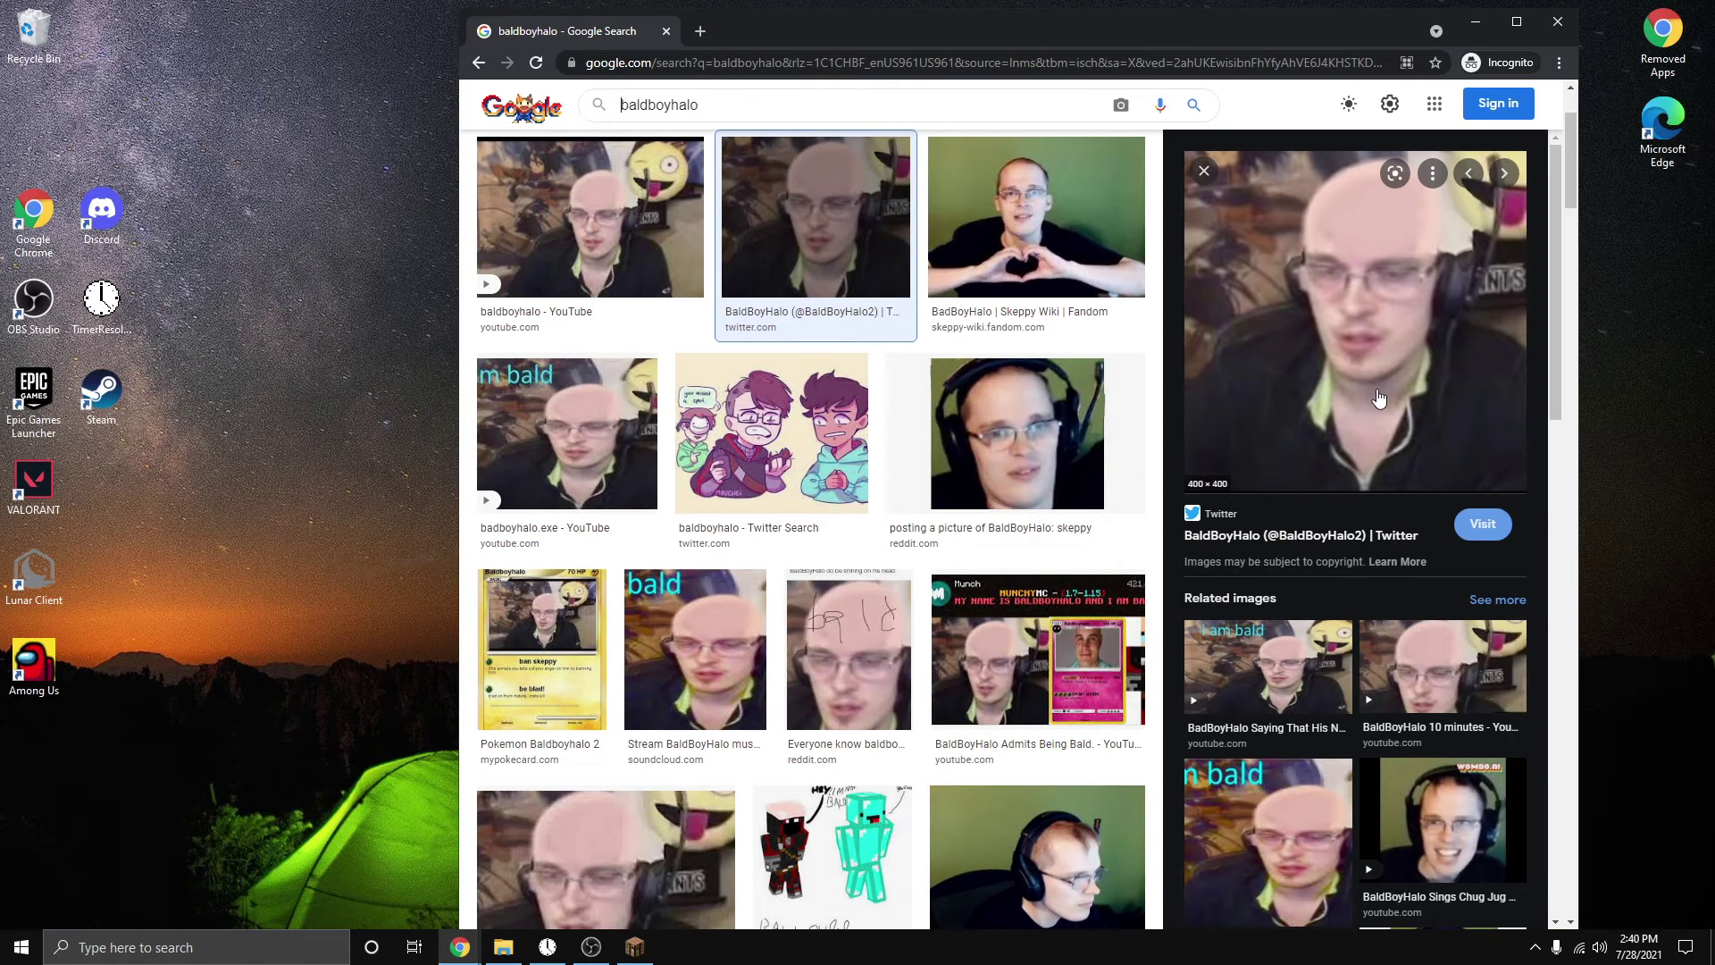
left_click_drag(1376, 402, 200, 573)
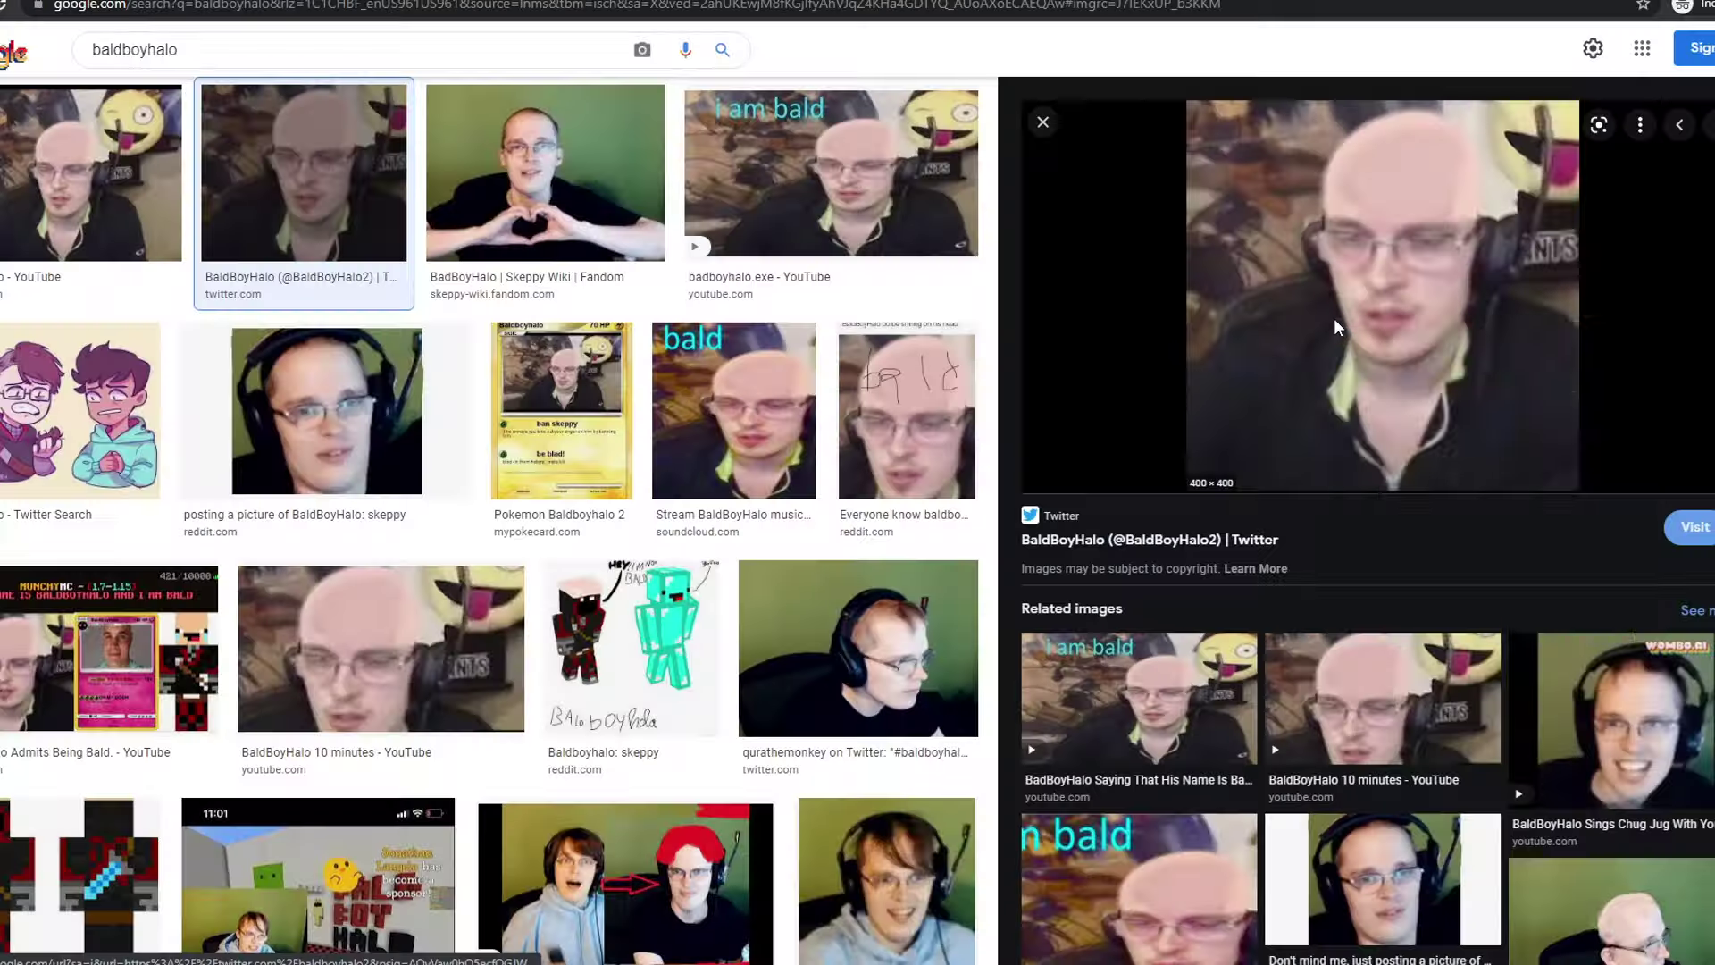
Save the enlarged photo as JPEG image 7vLi6R7s.jpg in Downloads and preview it.
right_click(1333, 320)
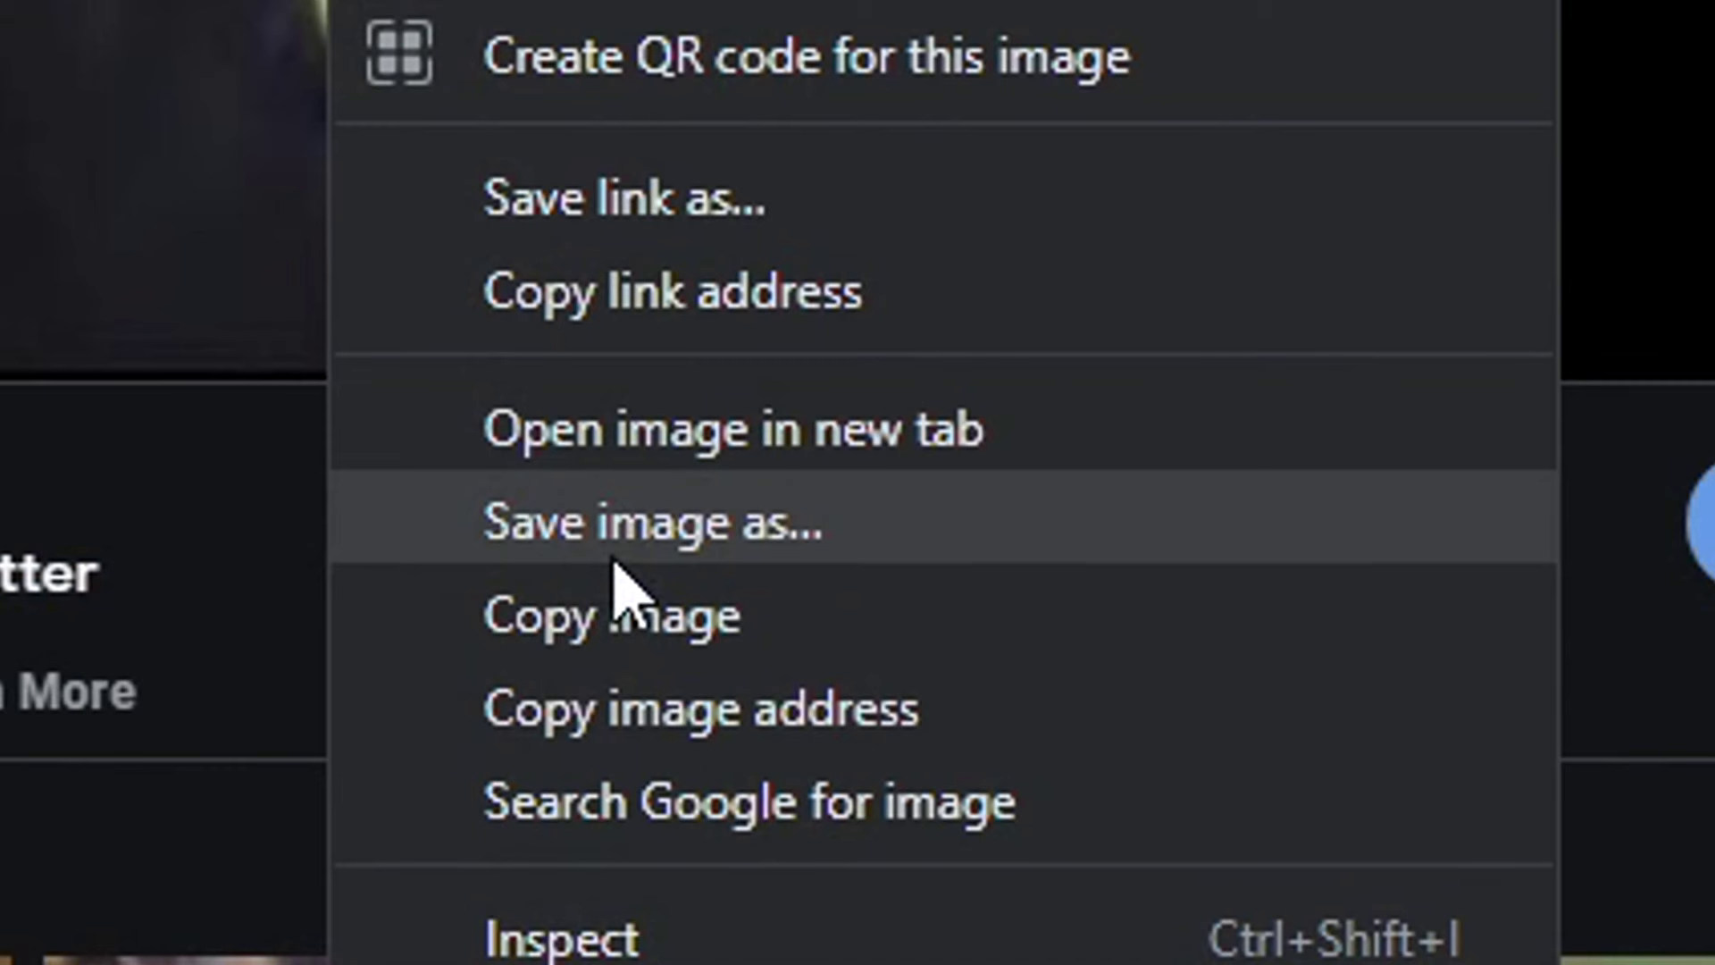
left_click(615, 561)
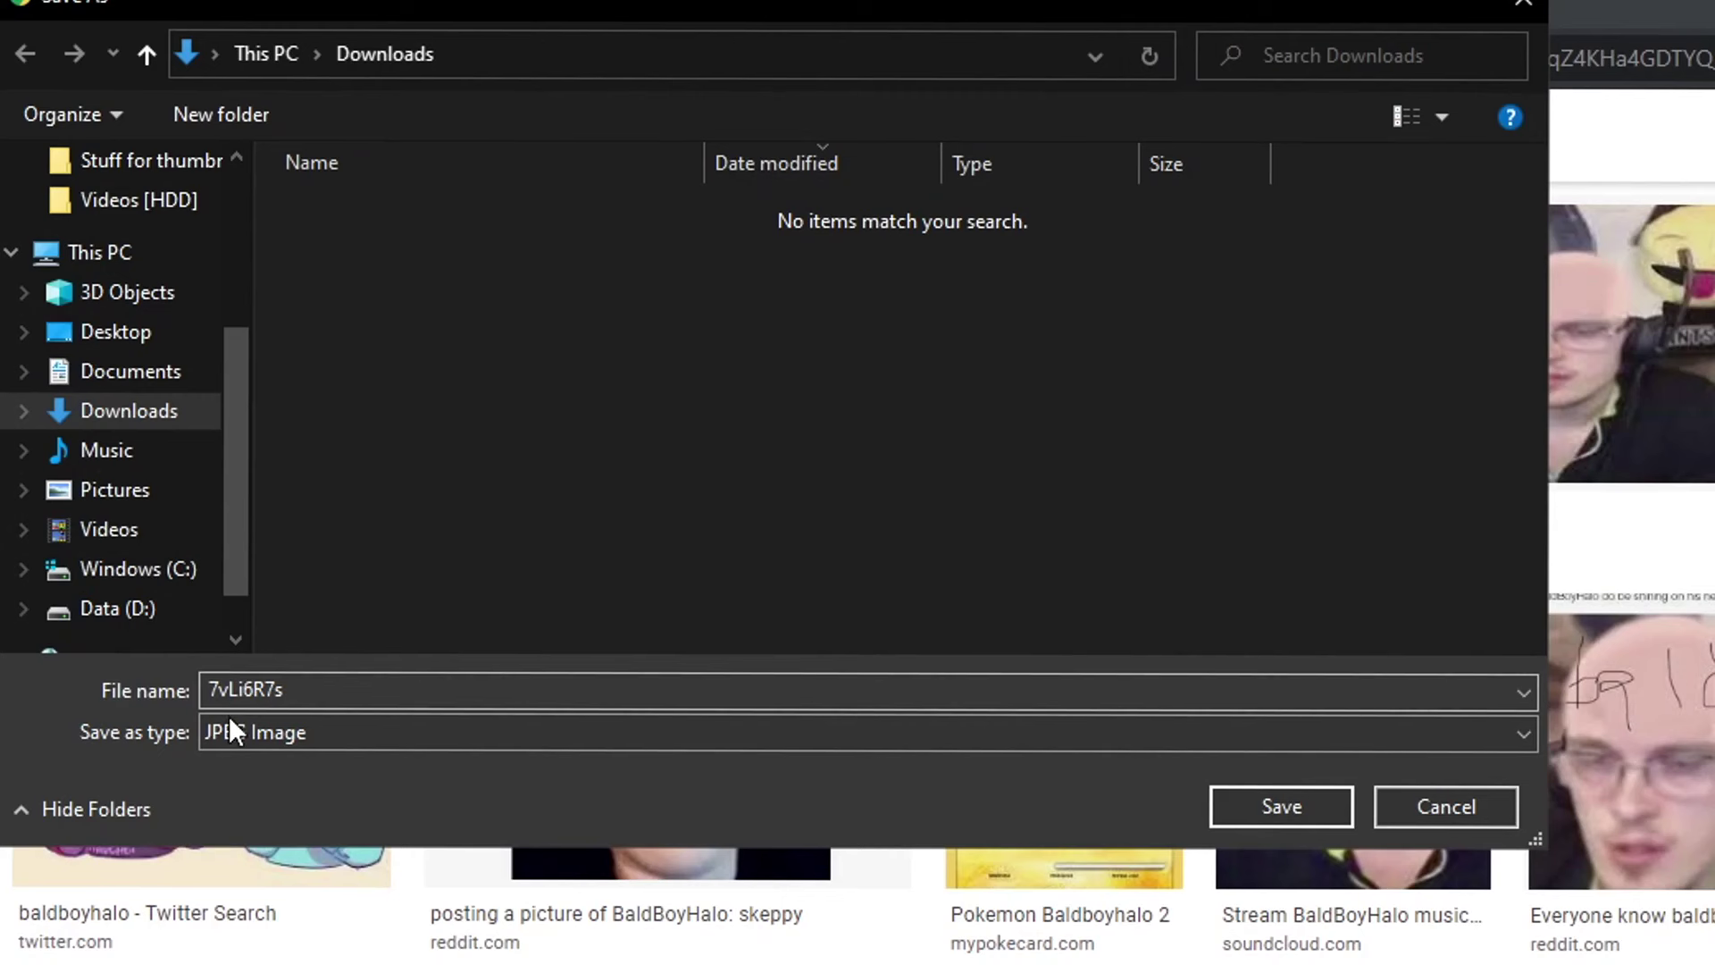
left_click(255, 728)
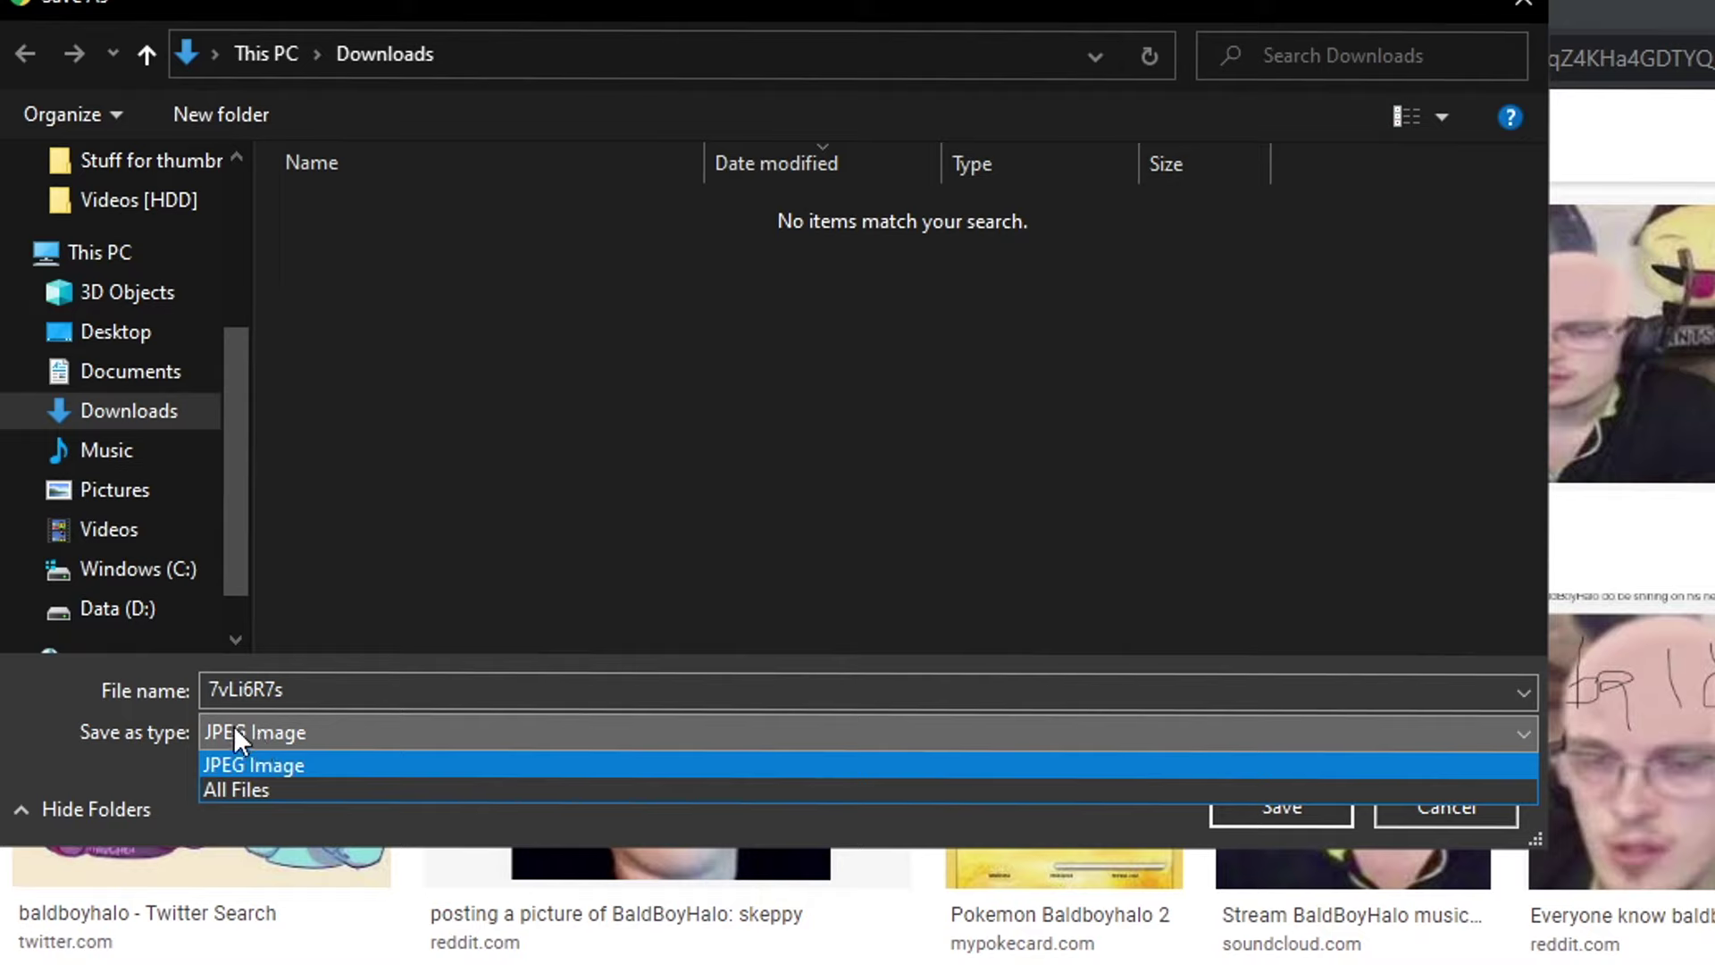
left_click(262, 734)
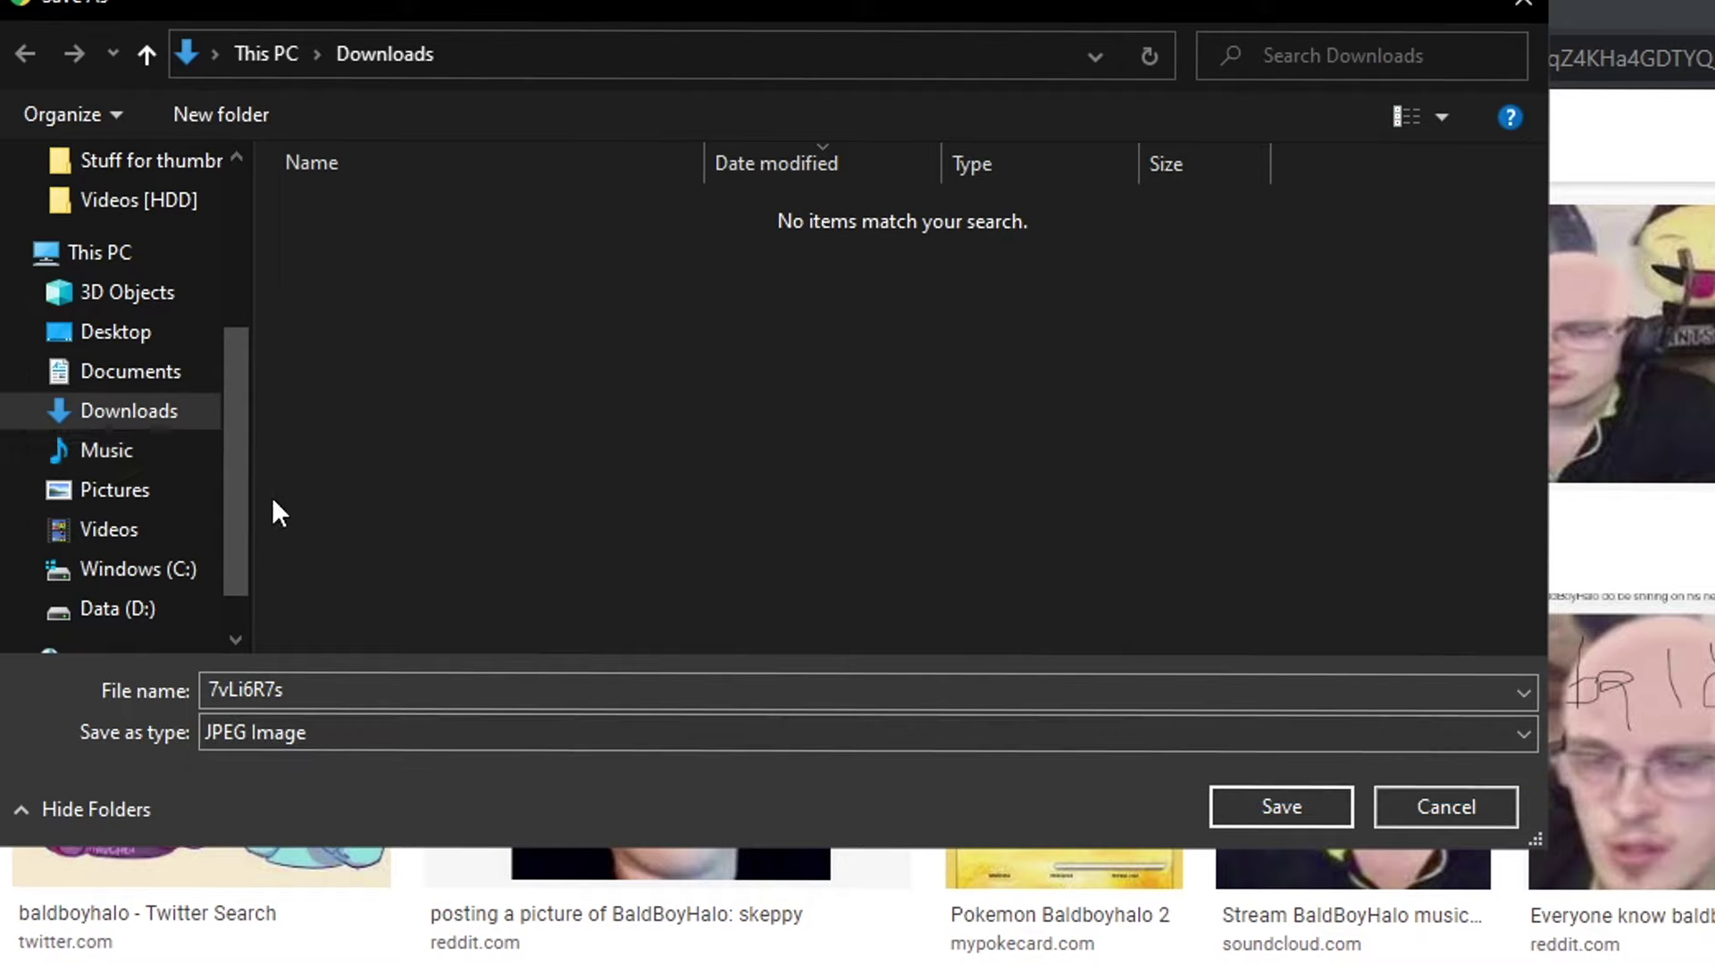
left_click(1267, 814)
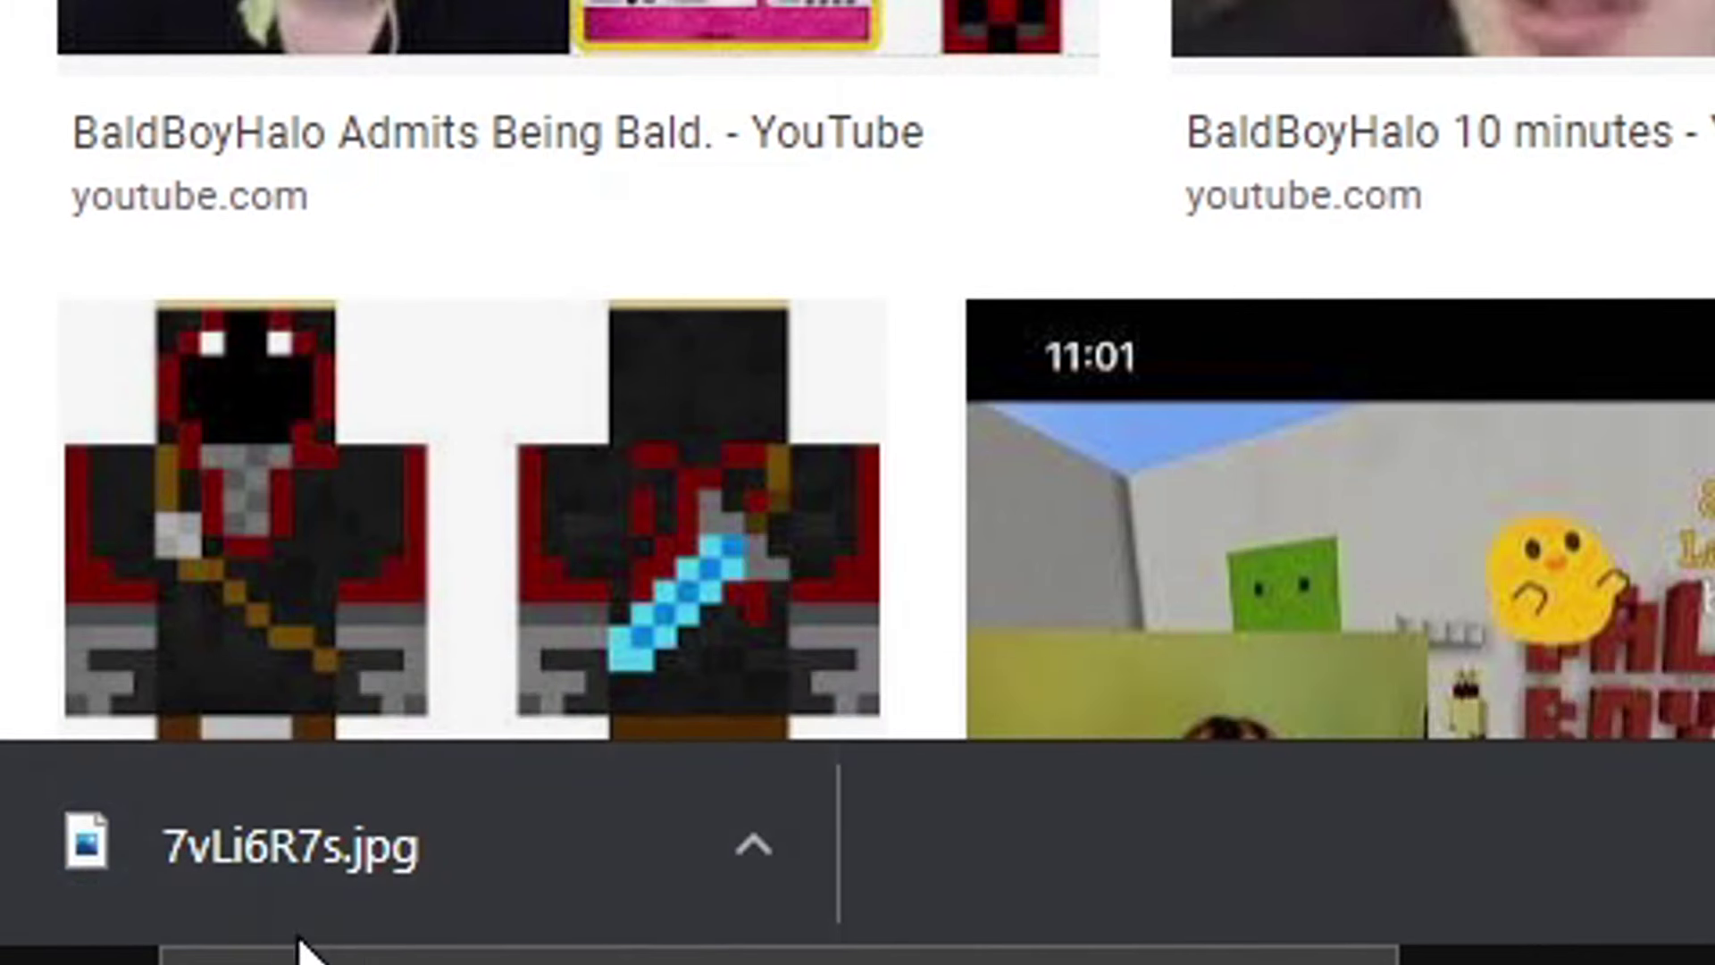
left_click(440, 919)
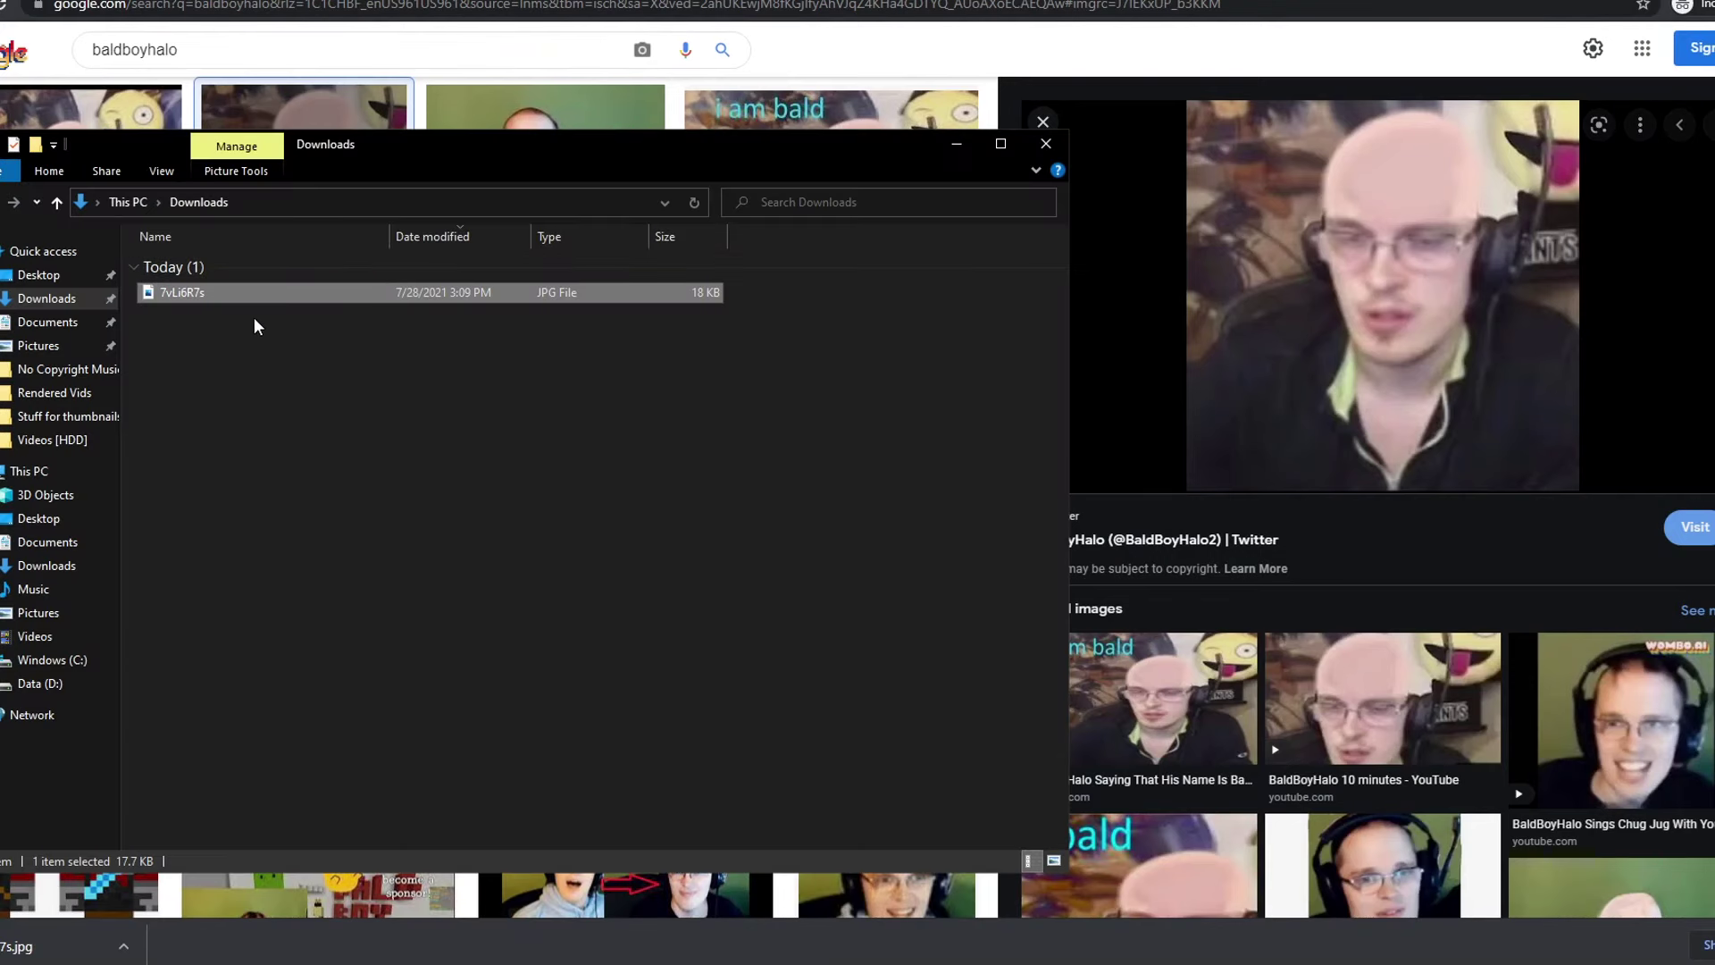
key("Return")
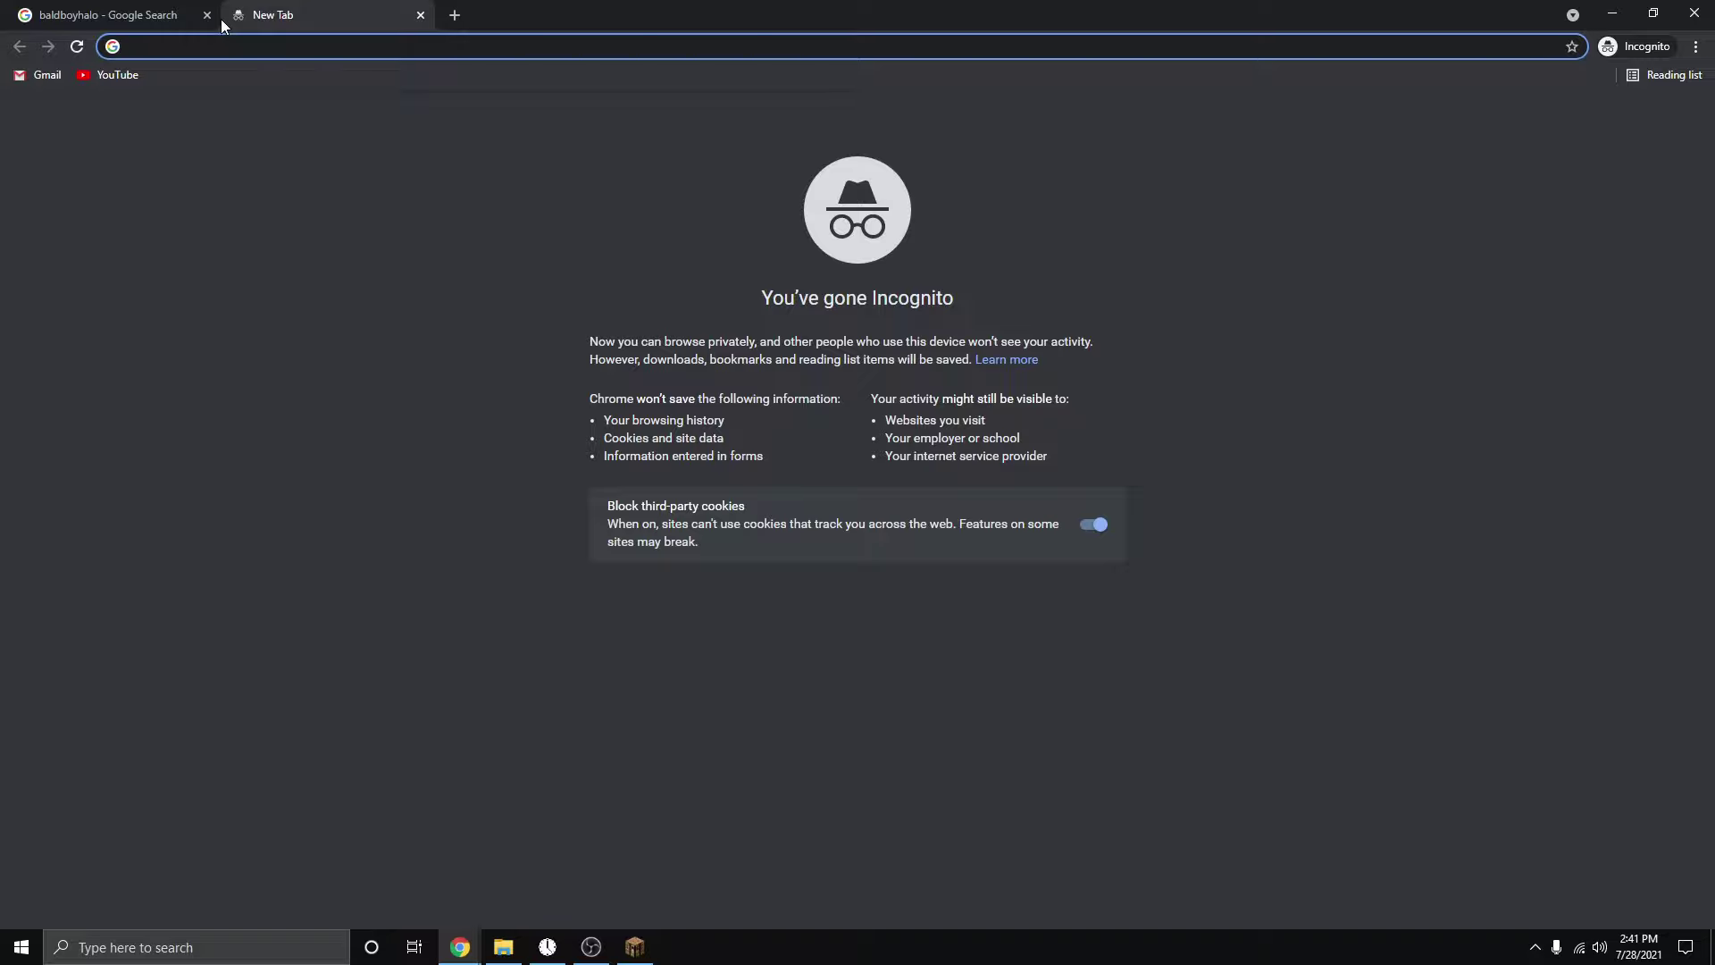
Go to imgur and drag the saved 7vLi6R7s photo onto the page as a new post.
type("imgur")
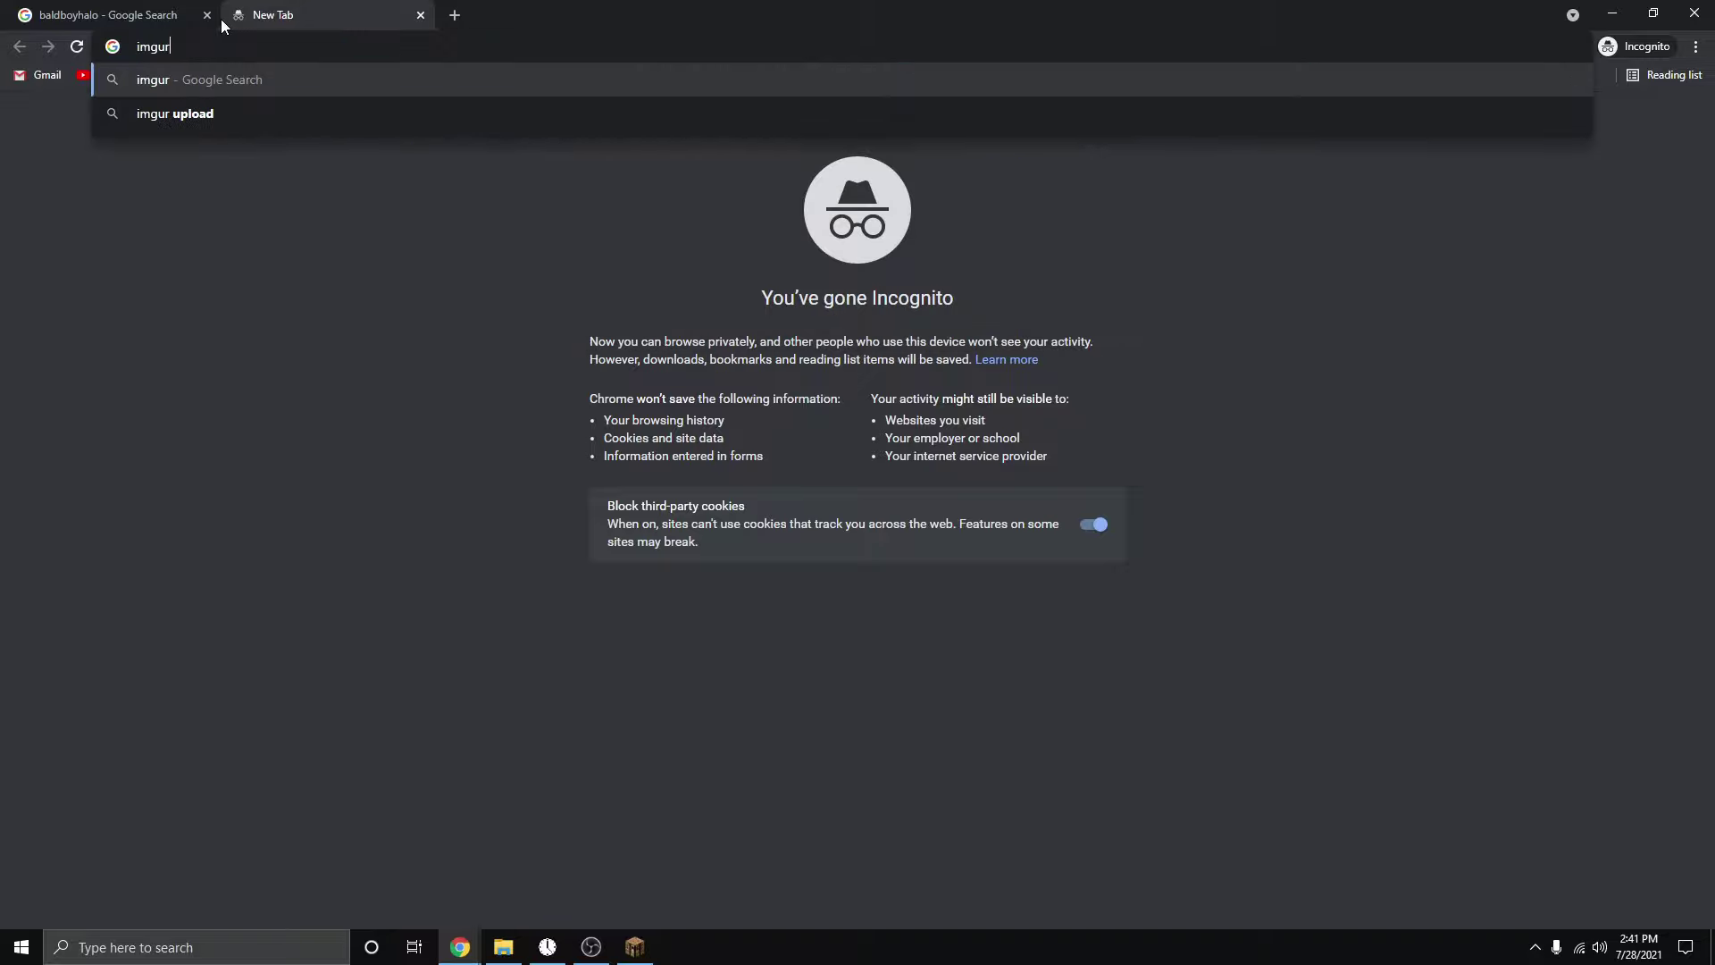
key("Return")
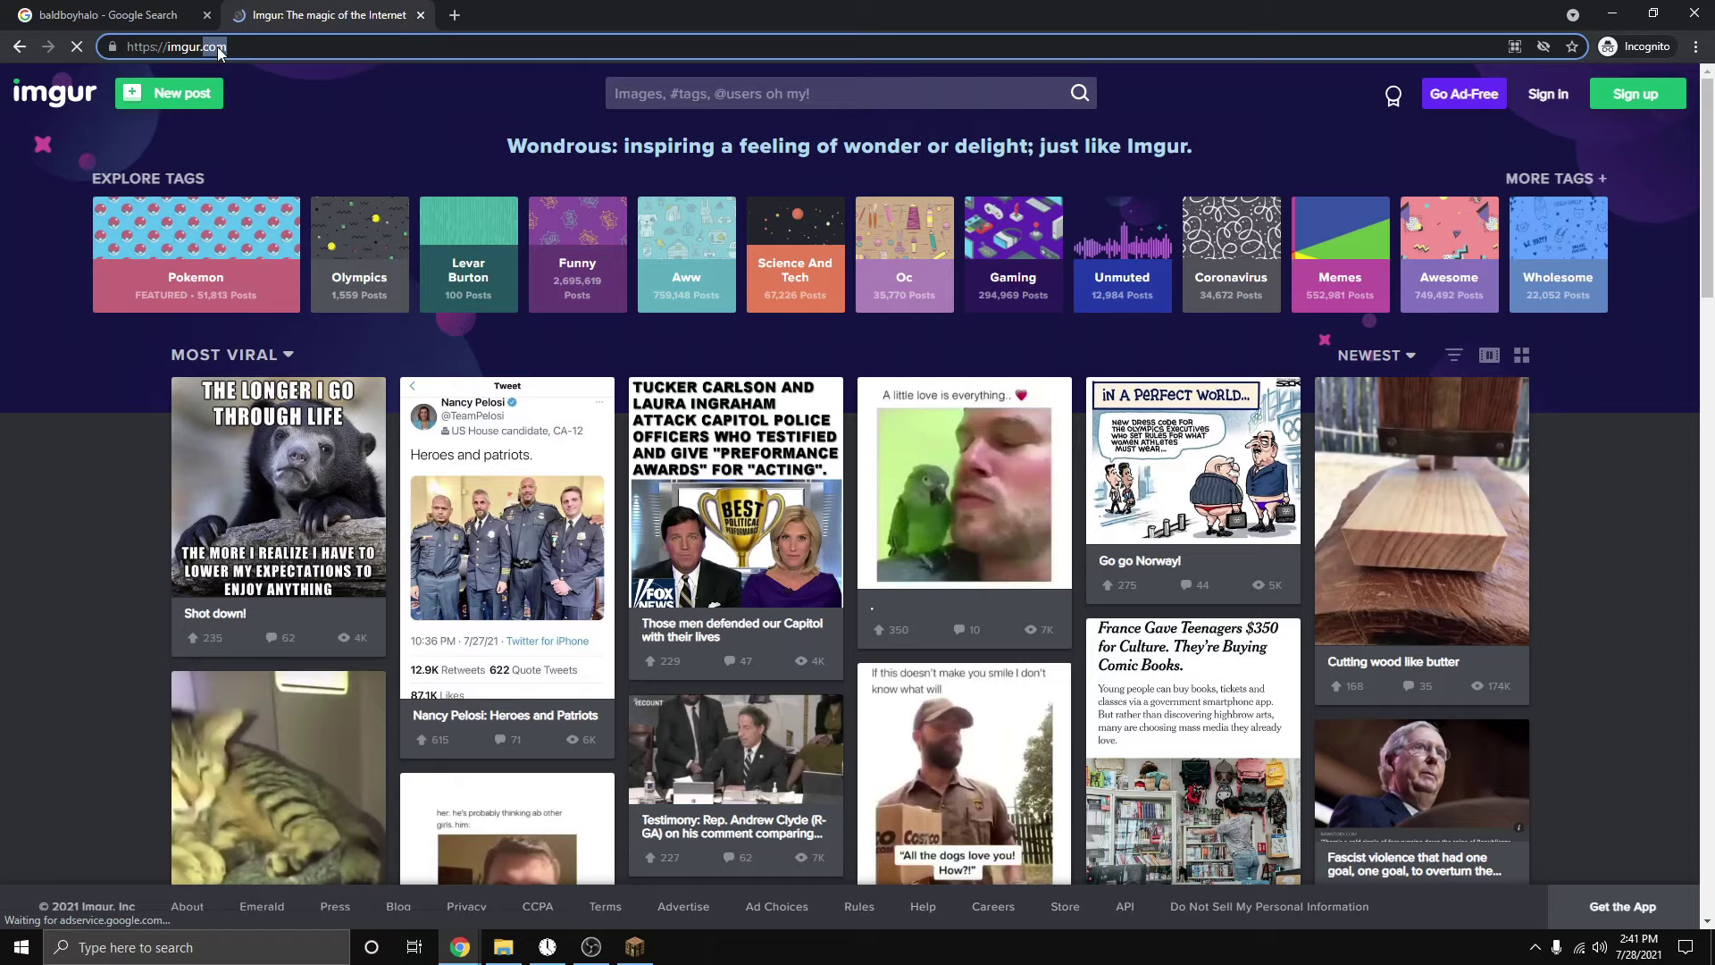
key("super+Down")
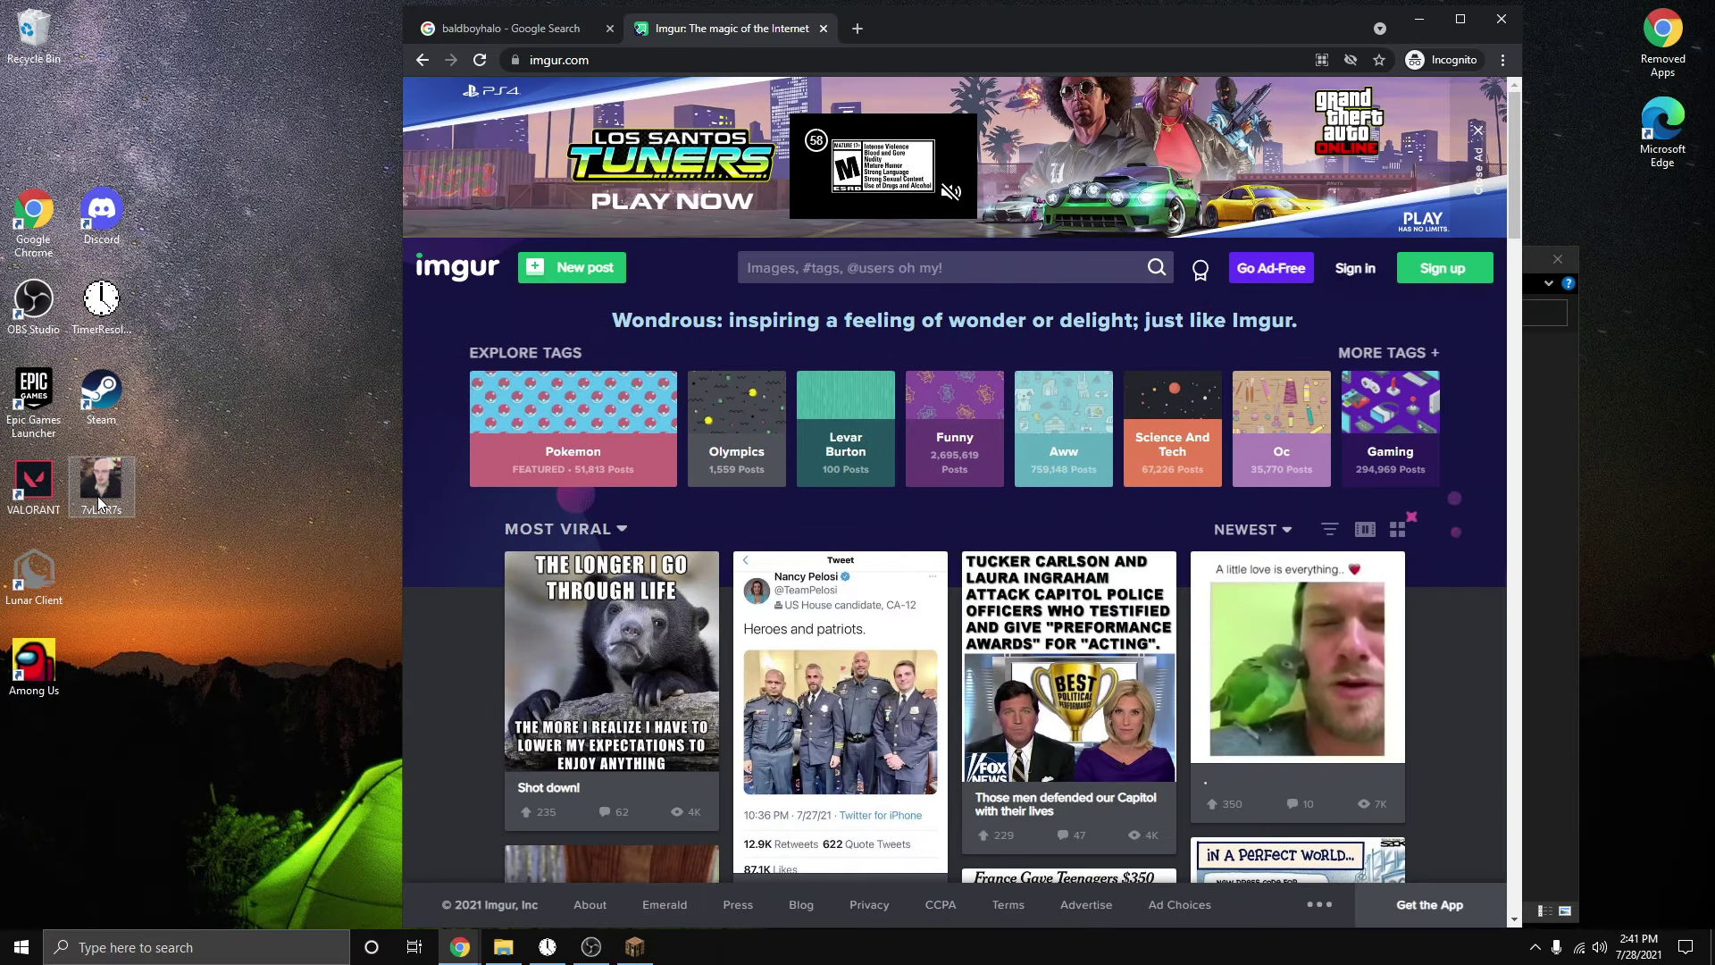
left_click_drag(102, 501, 924, 529)
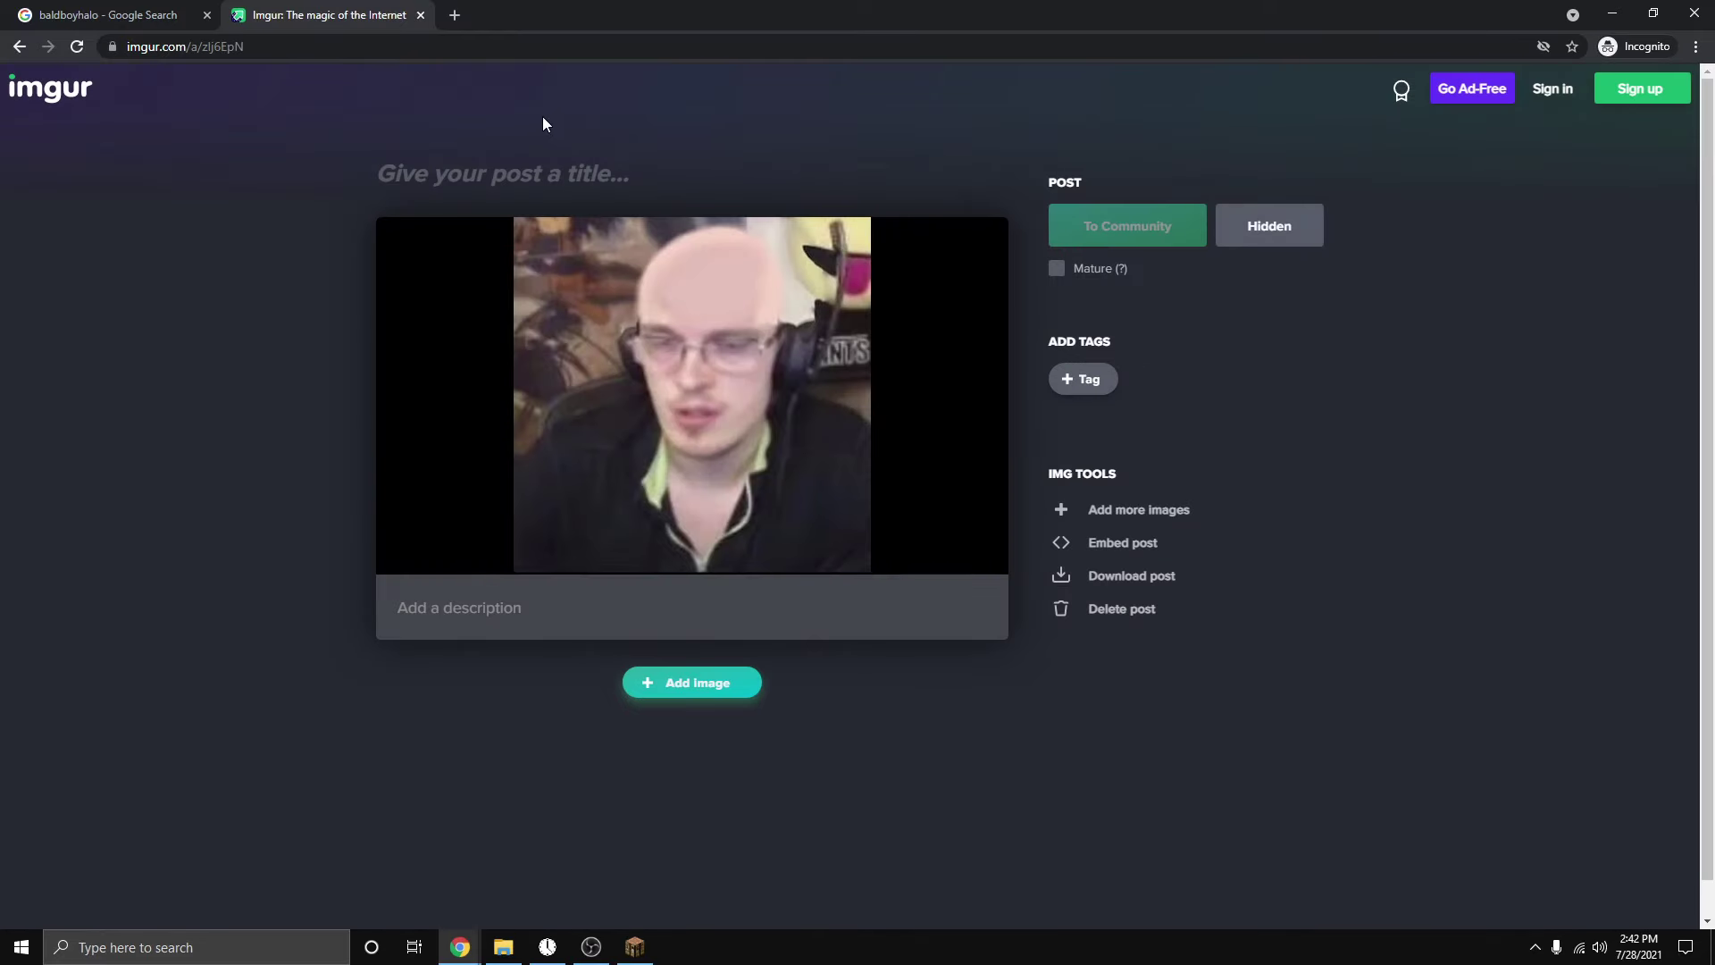
Paste the copied Imgur link with '.png' appended into BadBoyHalo's Image URL field.
left_click(902, 246)
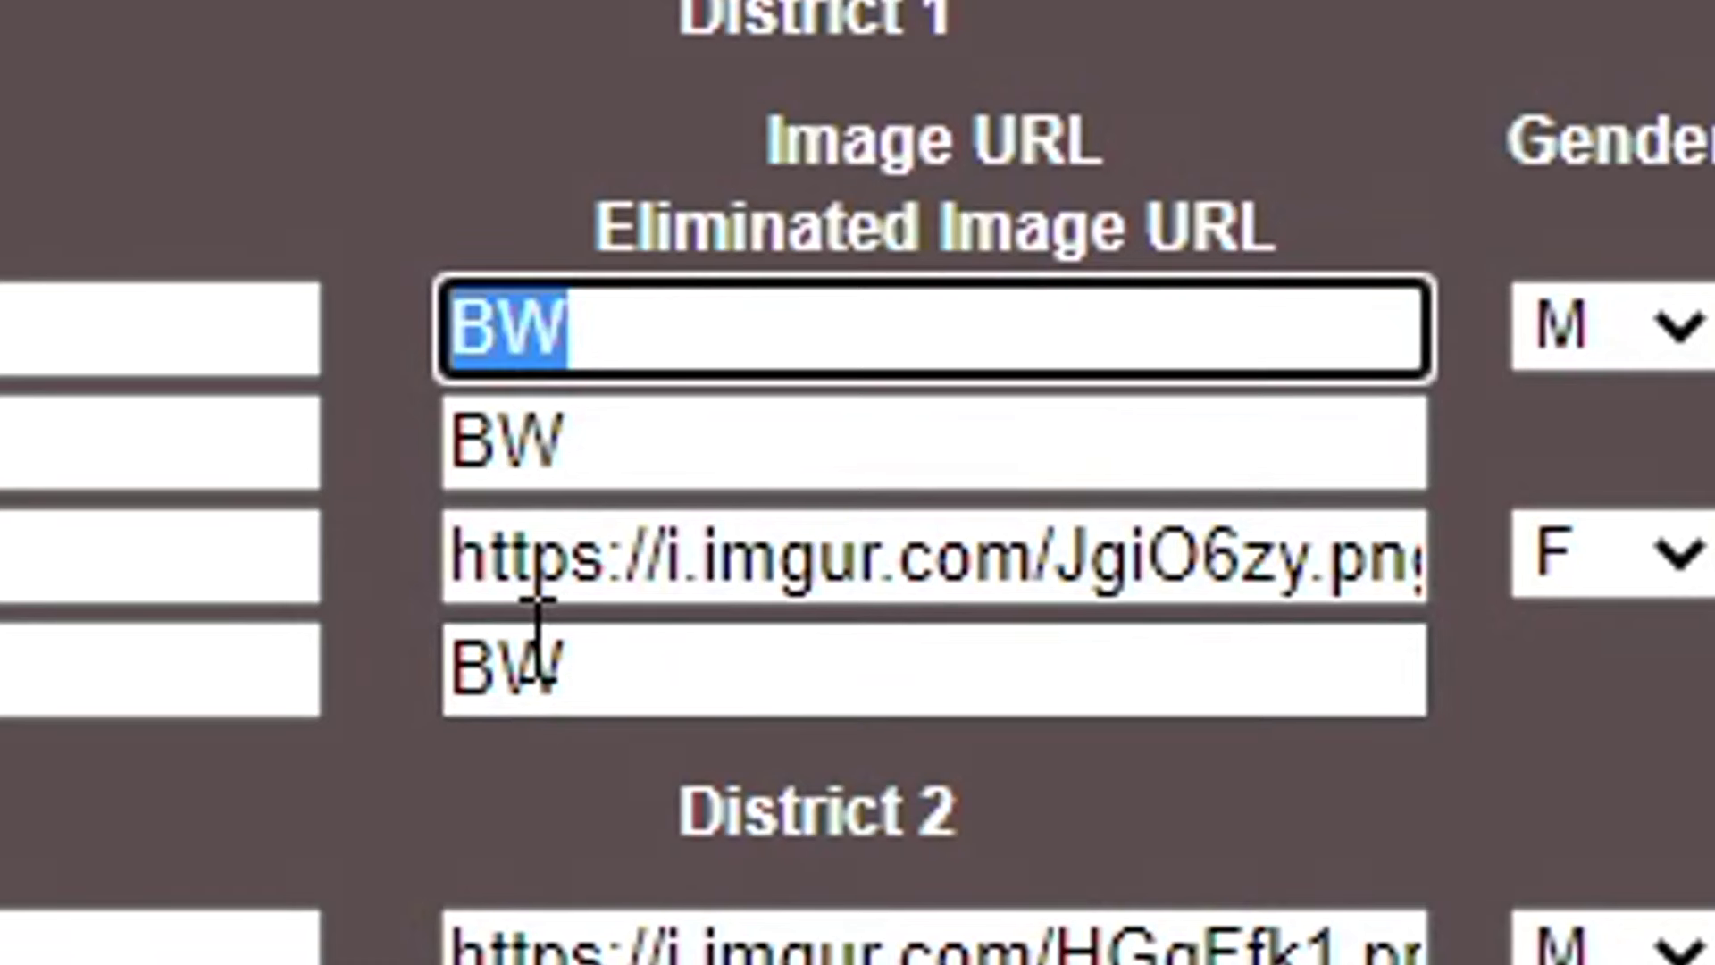
type("https://imgur.com/mBkIPZB")
type(".png")
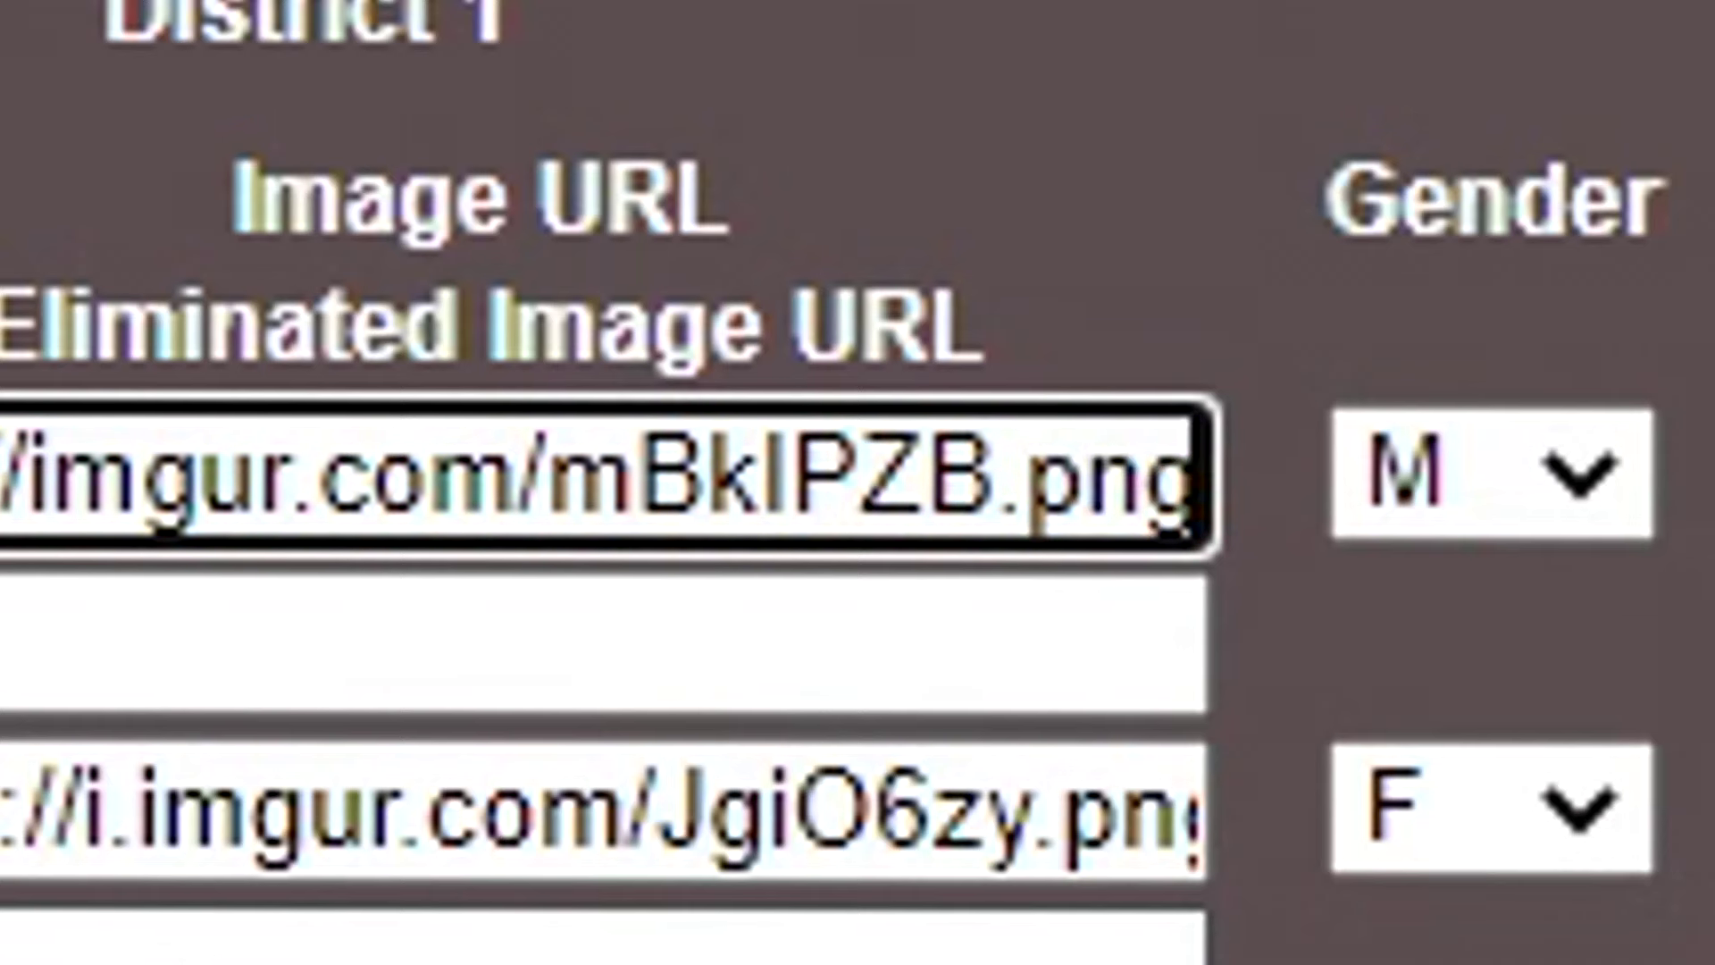
Submit the cast, dismiss the invalid image warning, and submit again to reach the Reaping page.
scroll(727, 757, "down", 15)
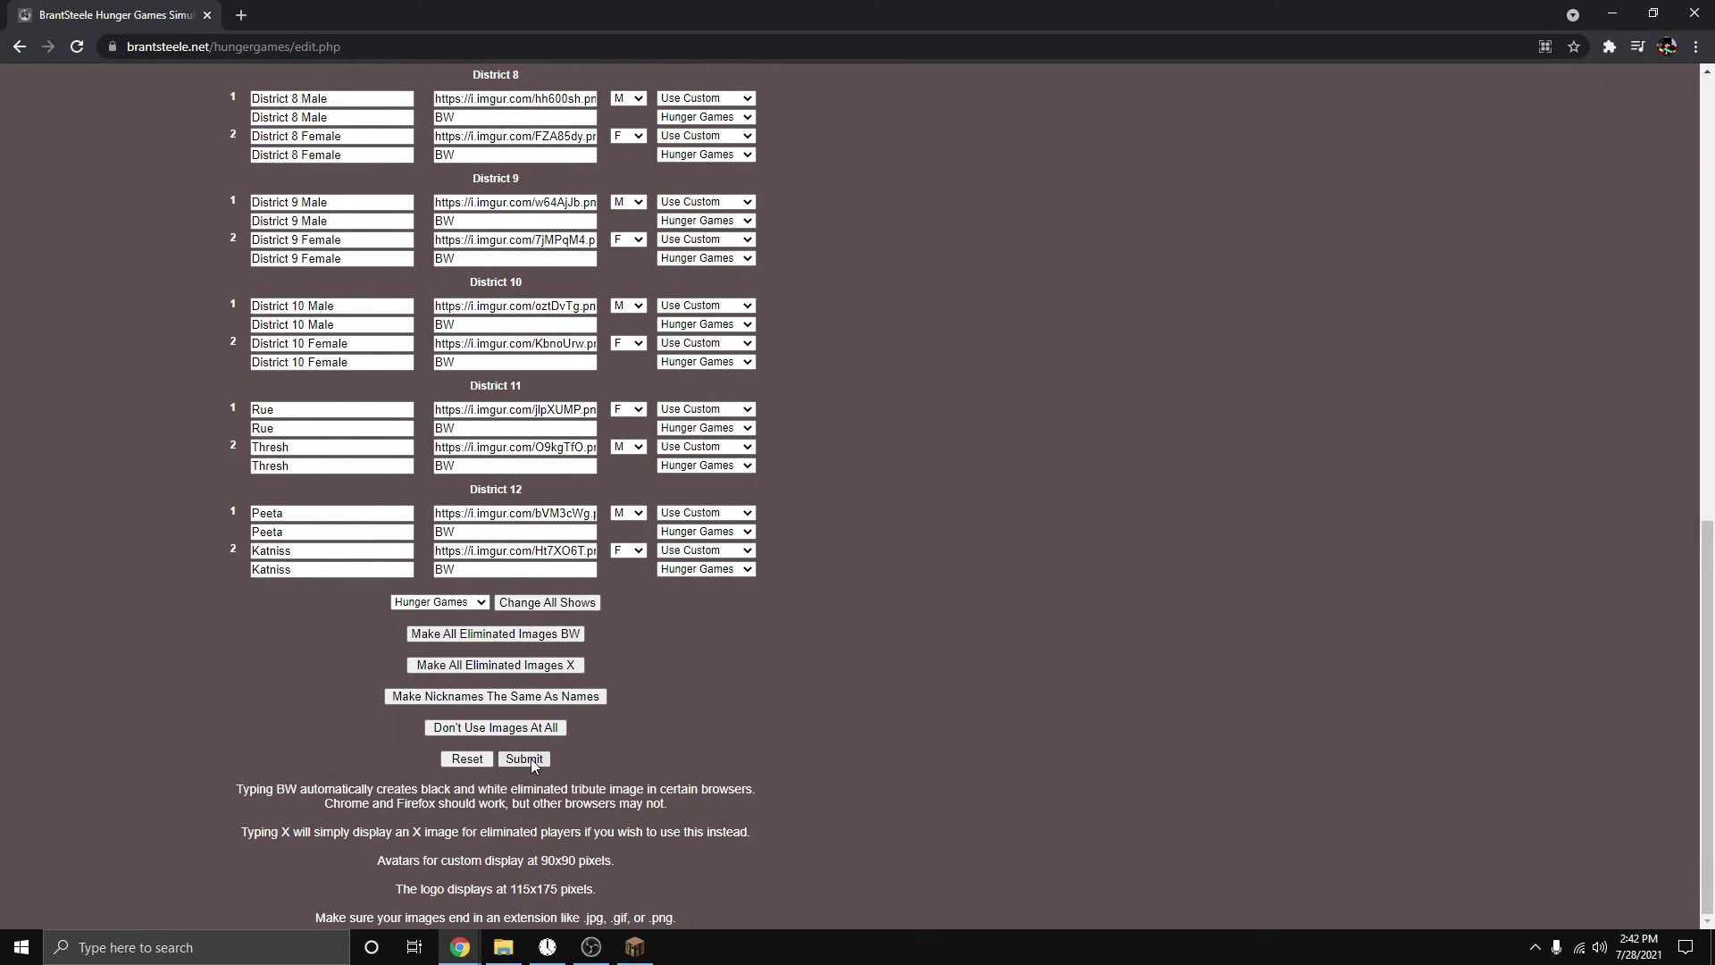
left_click(524, 759)
left_click_drag(671, 113, 908, 113)
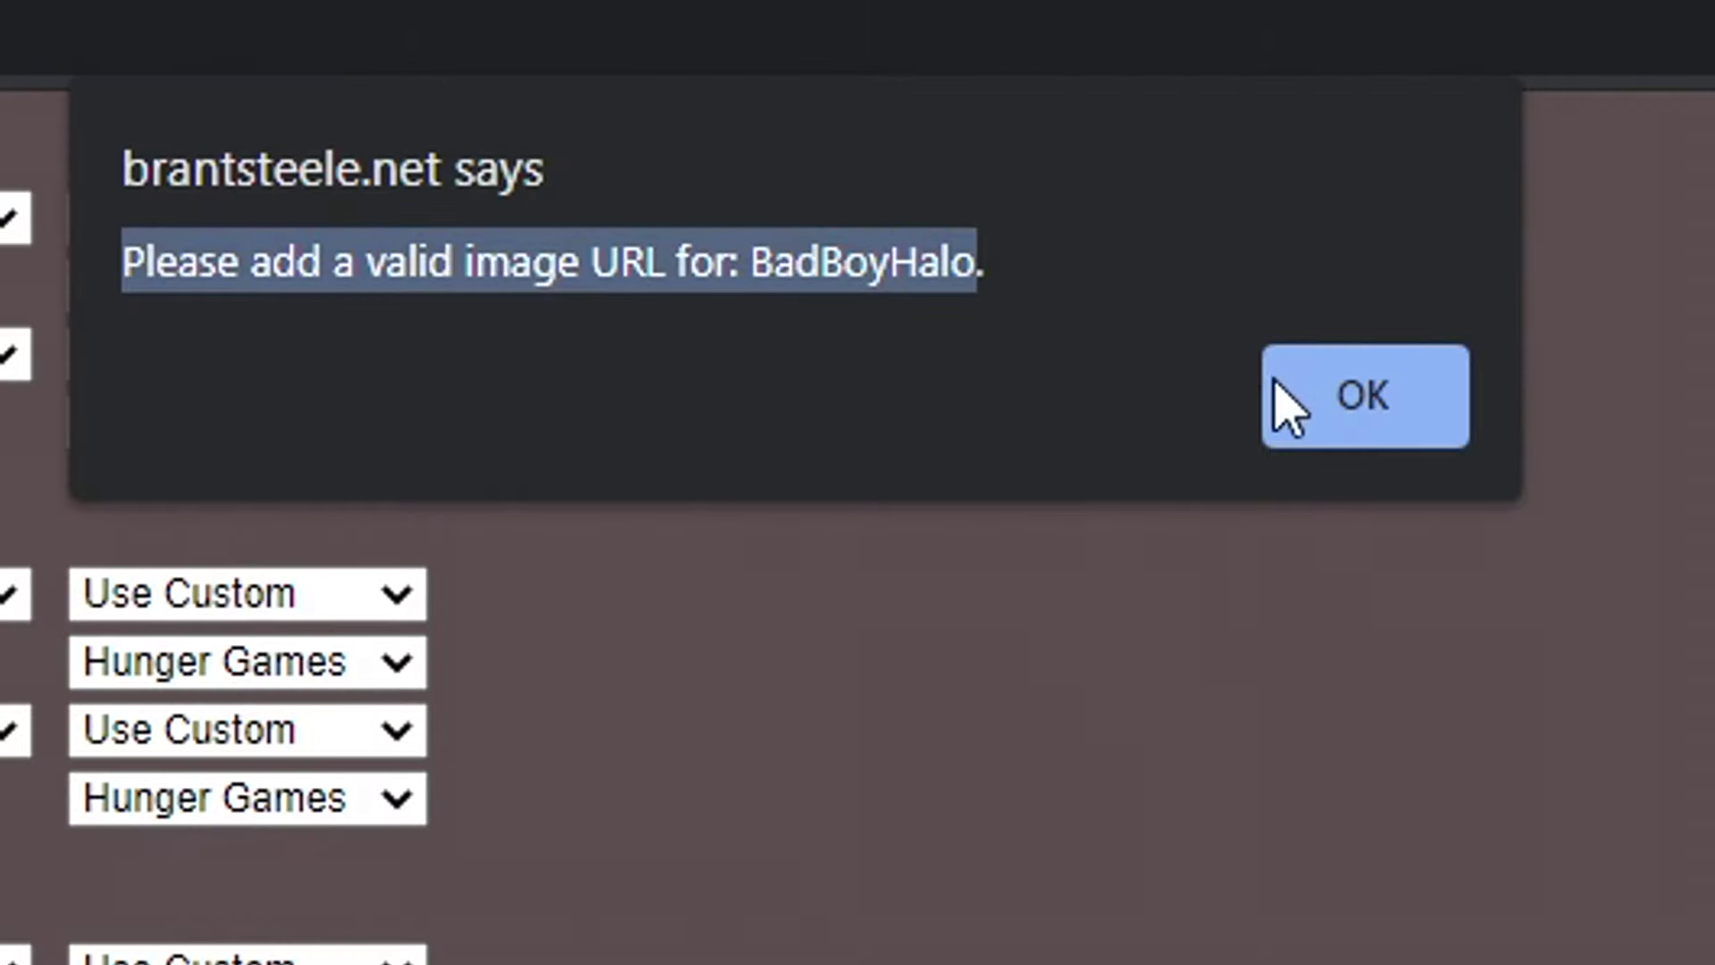
left_click(1365, 396)
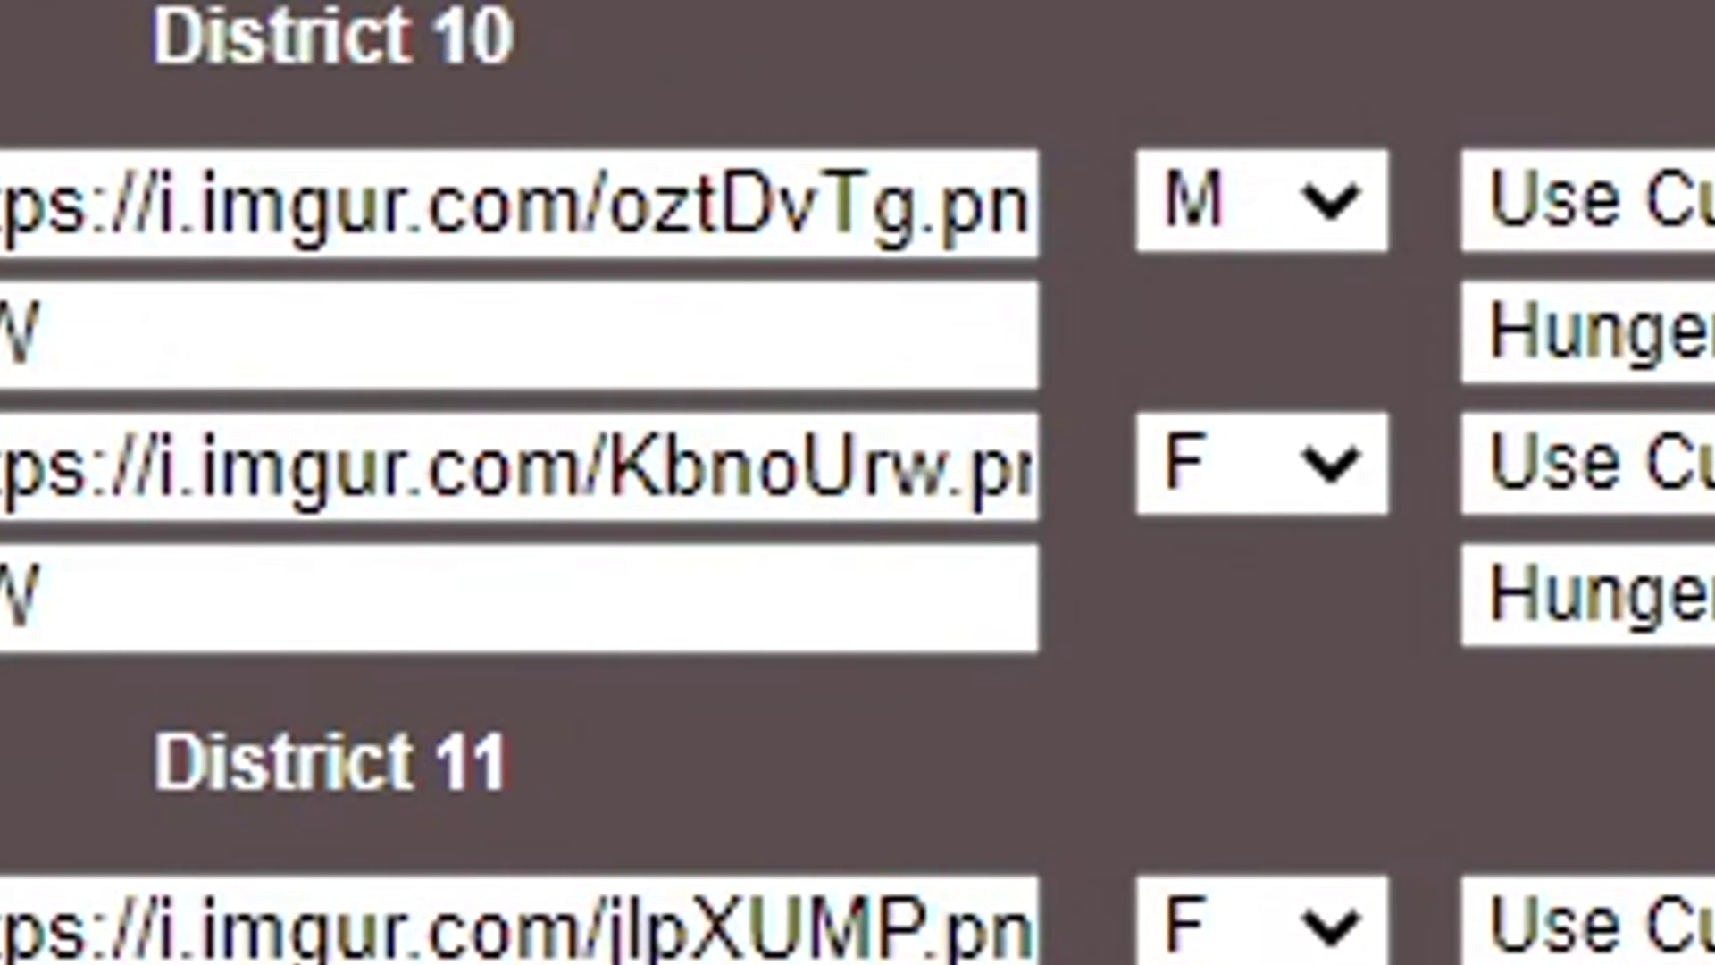
left_click(533, 758)
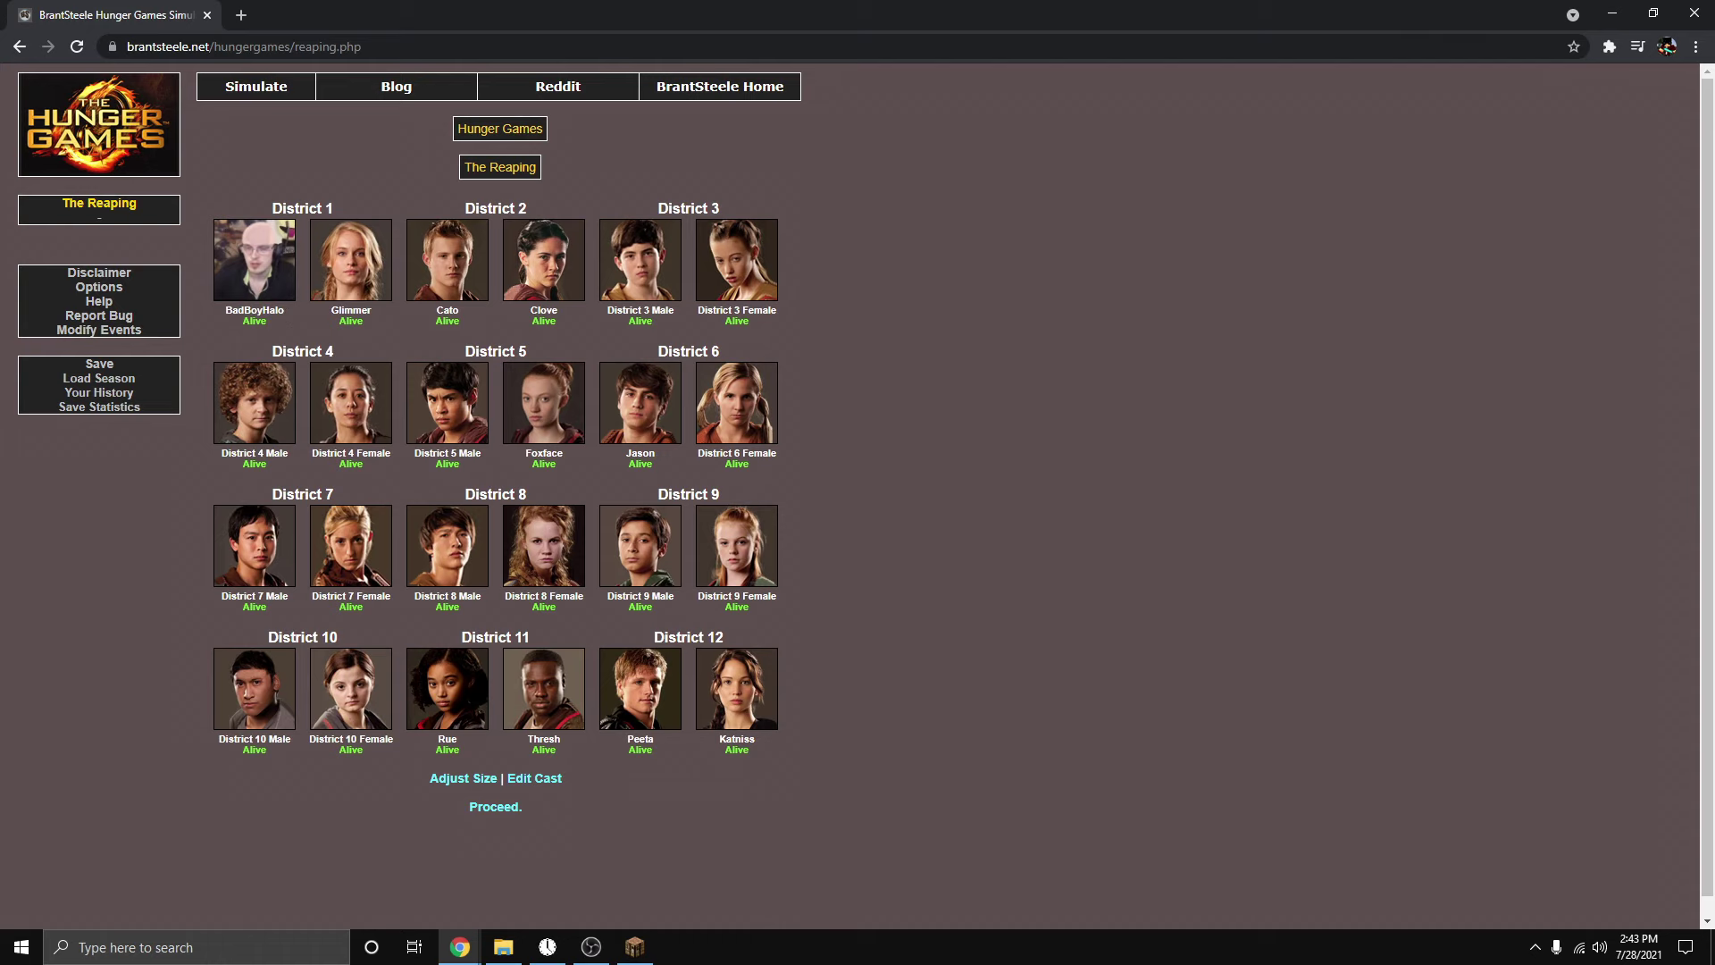
key("alt+Left")
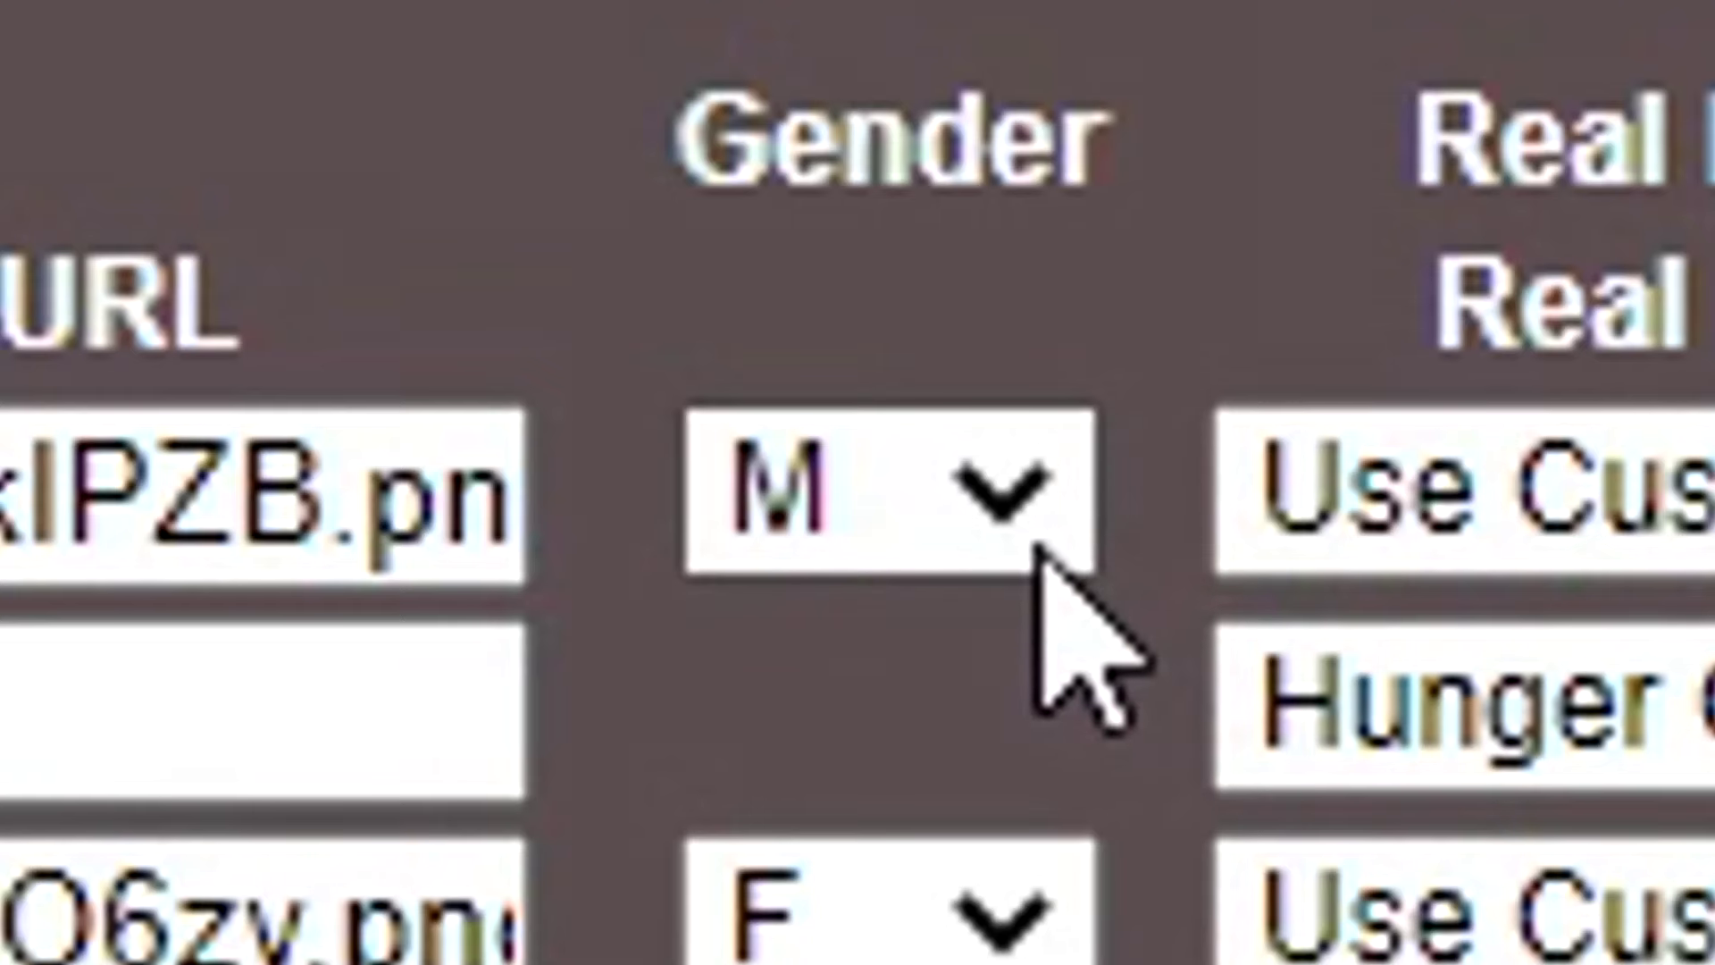
left_click(640, 353)
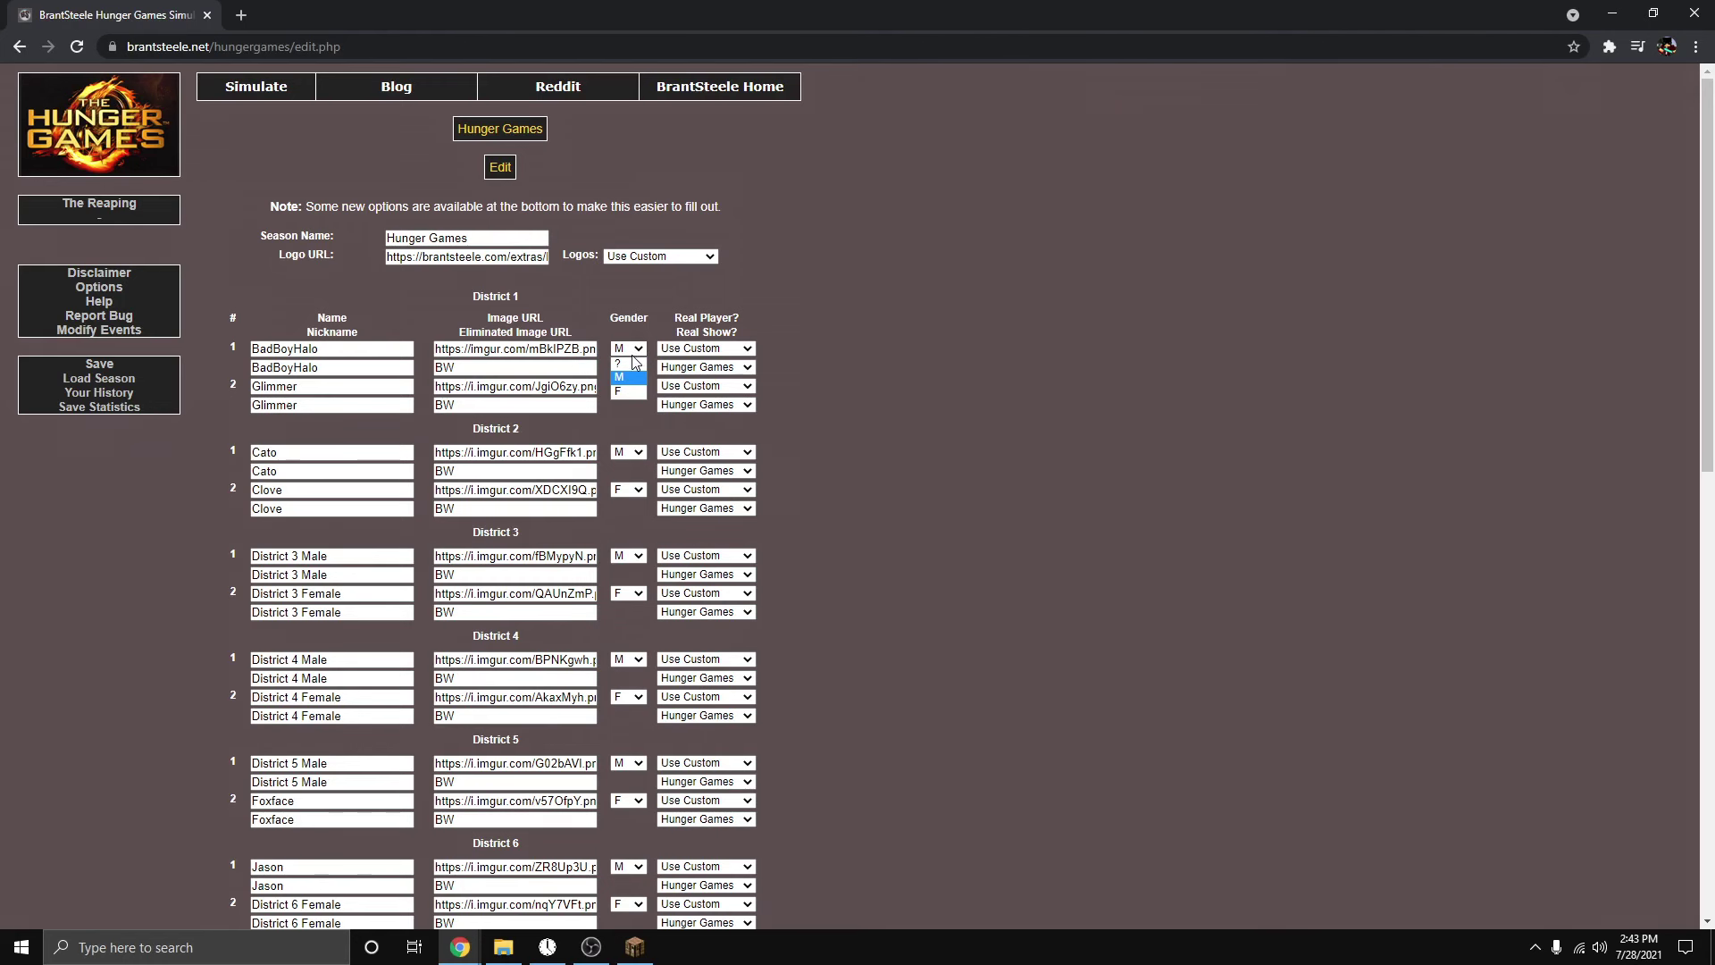
left_click(623, 393)
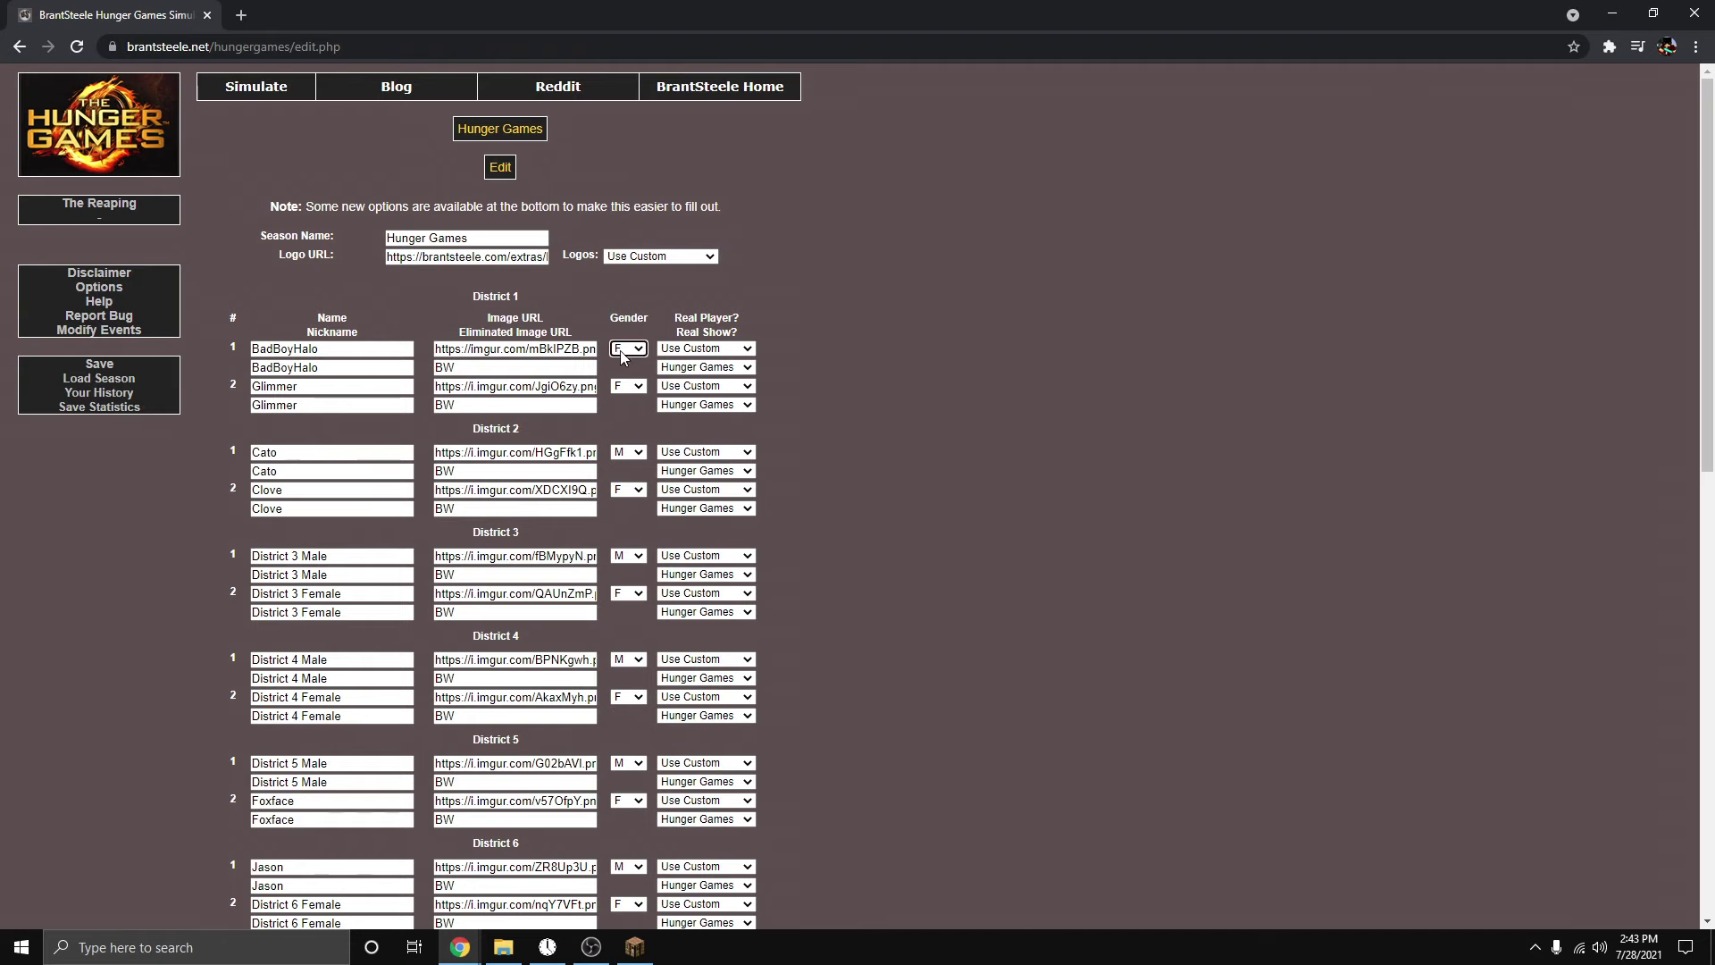
left_click(627, 349)
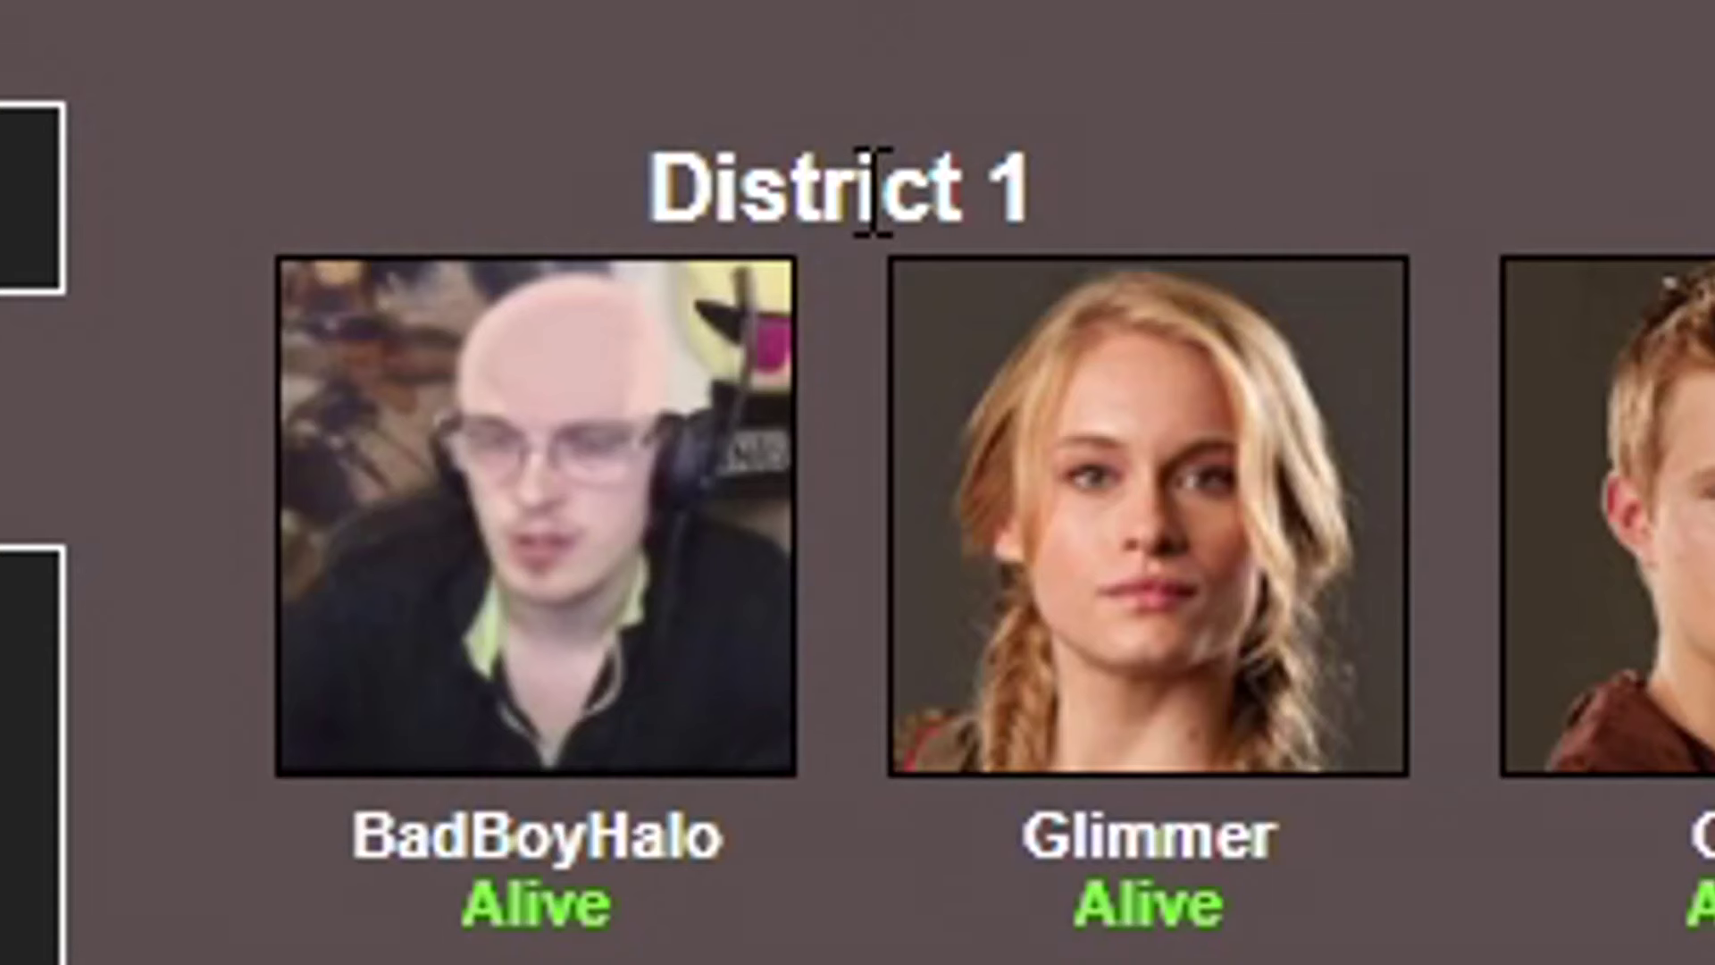
Inspect the District 1 heading and edit its text node to 'Bald' in the Elements panel.
right_click(871, 192)
left_click(384, 479)
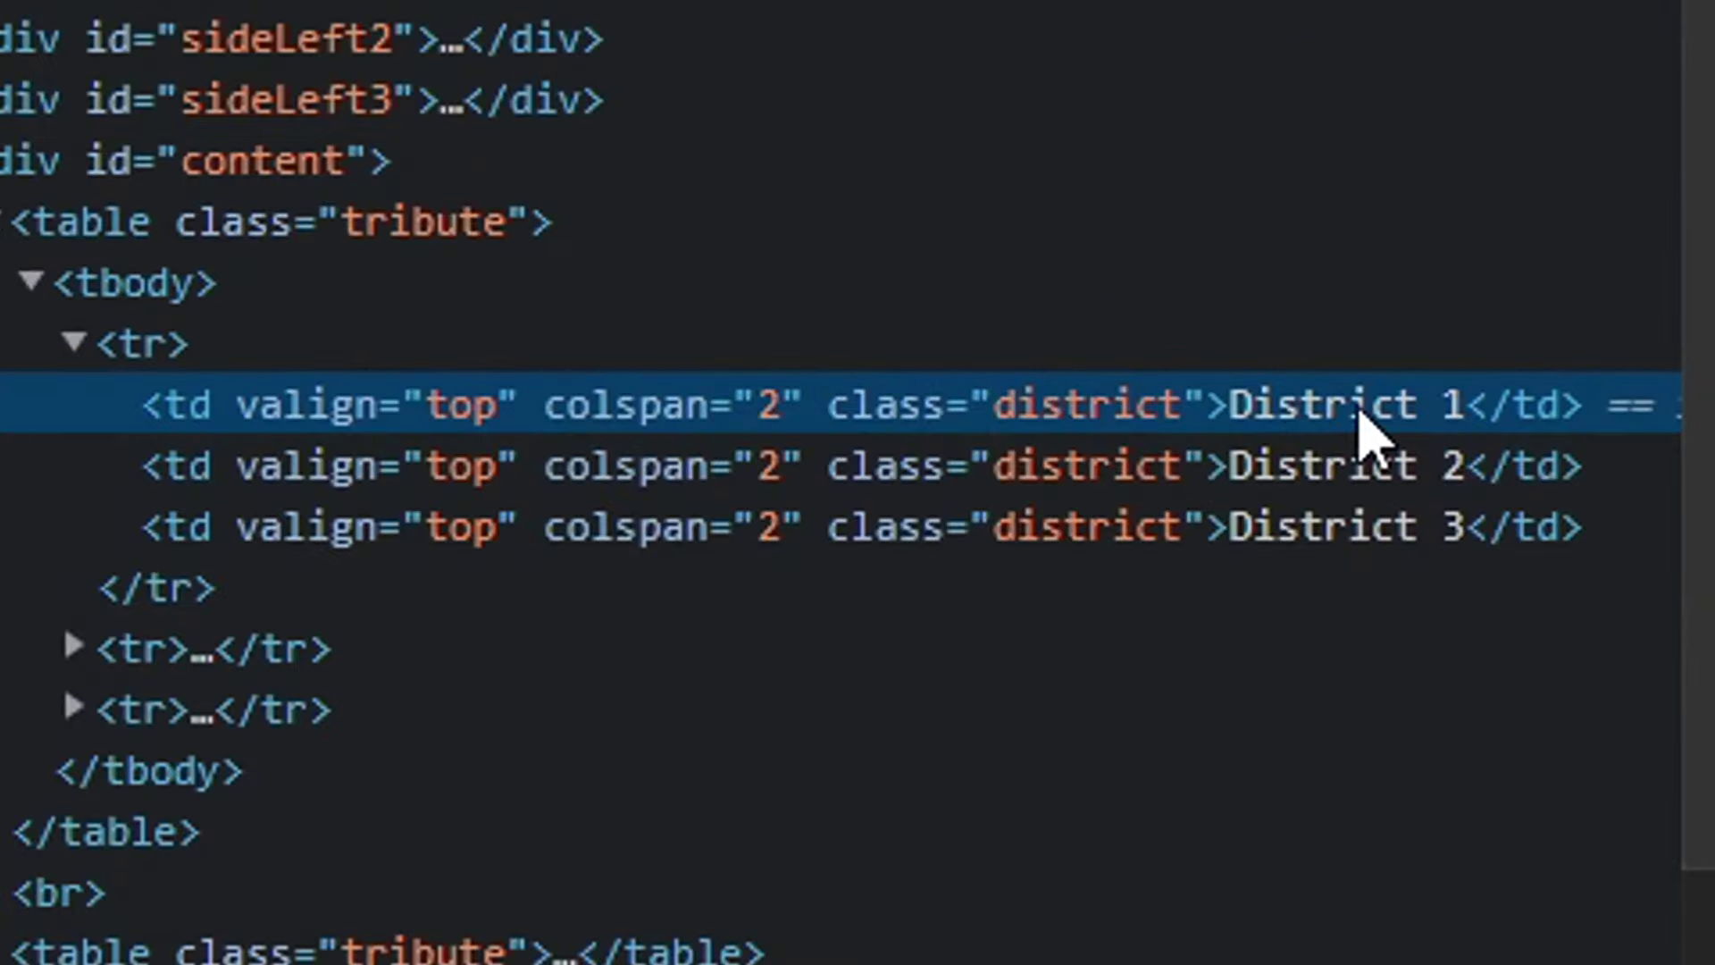
double_click(1588, 427)
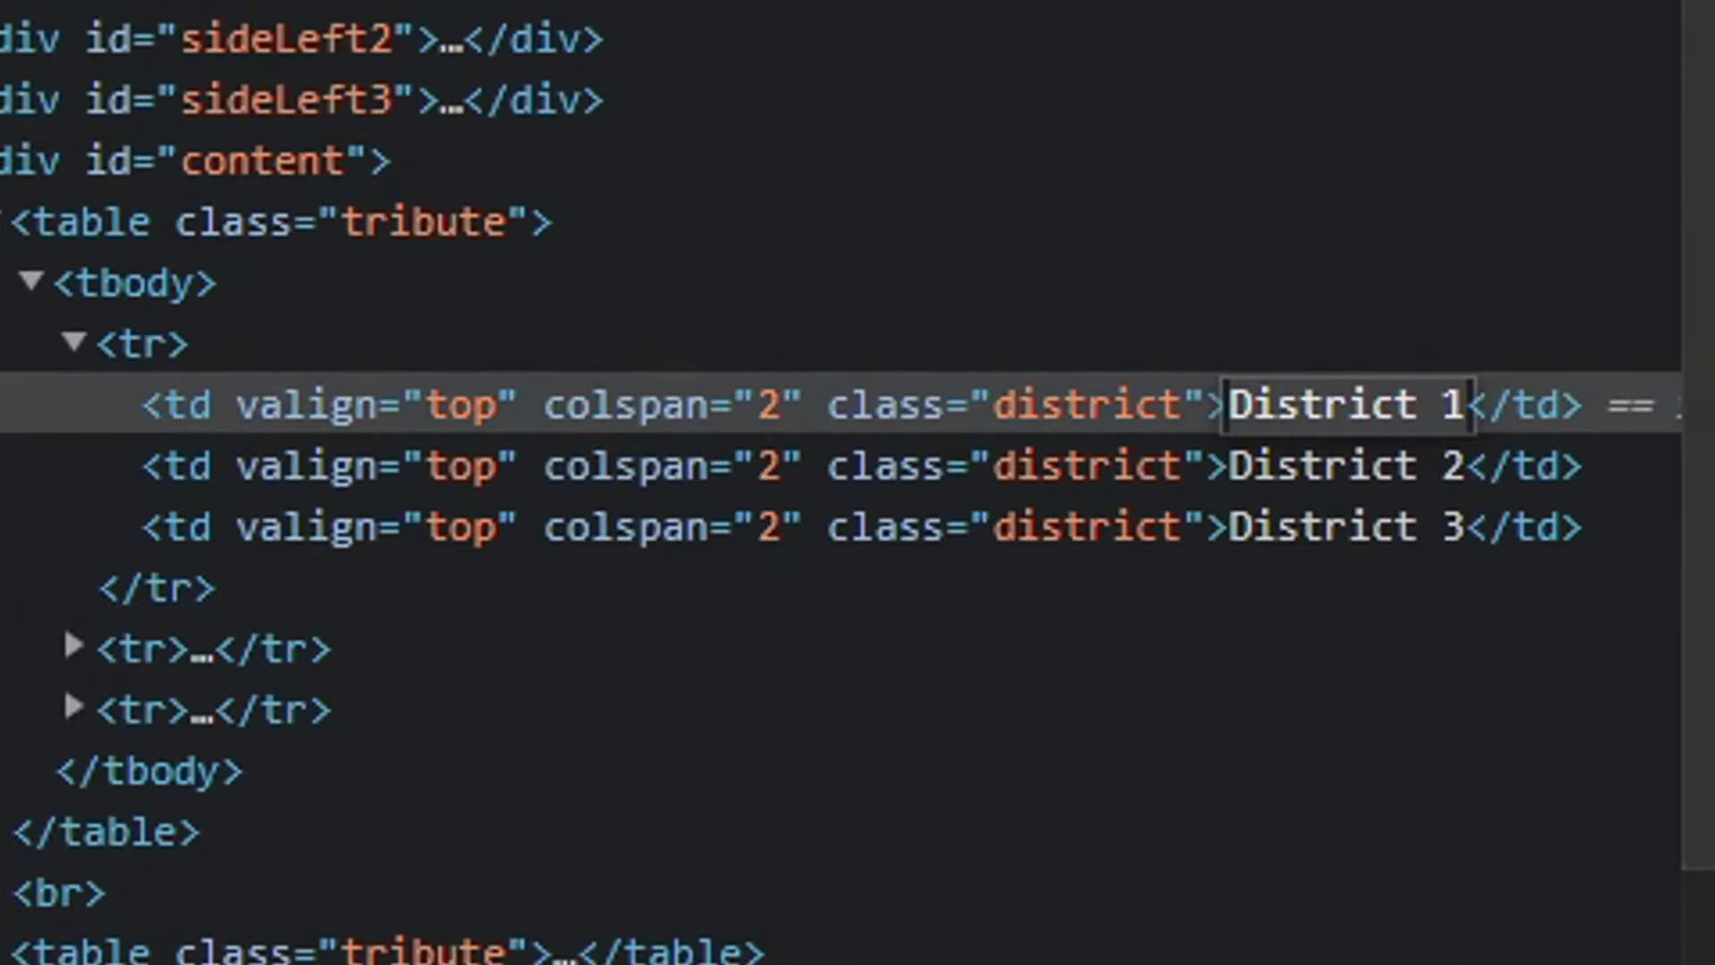
key("BackSpace")
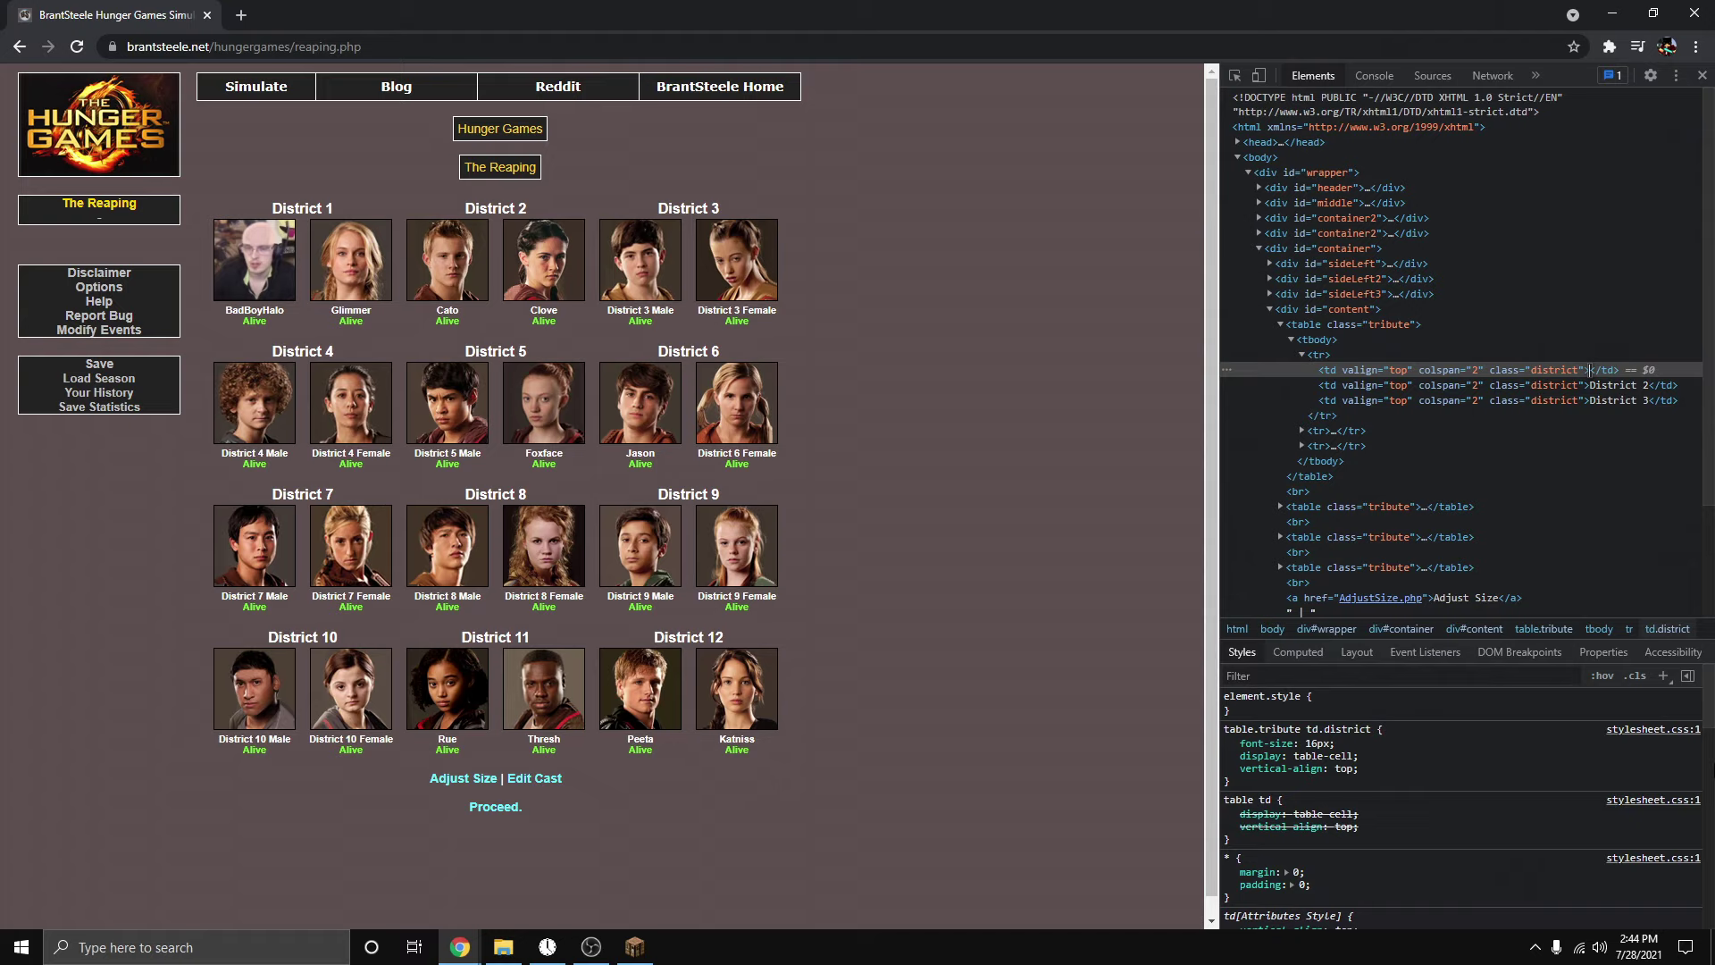
type("Bald")
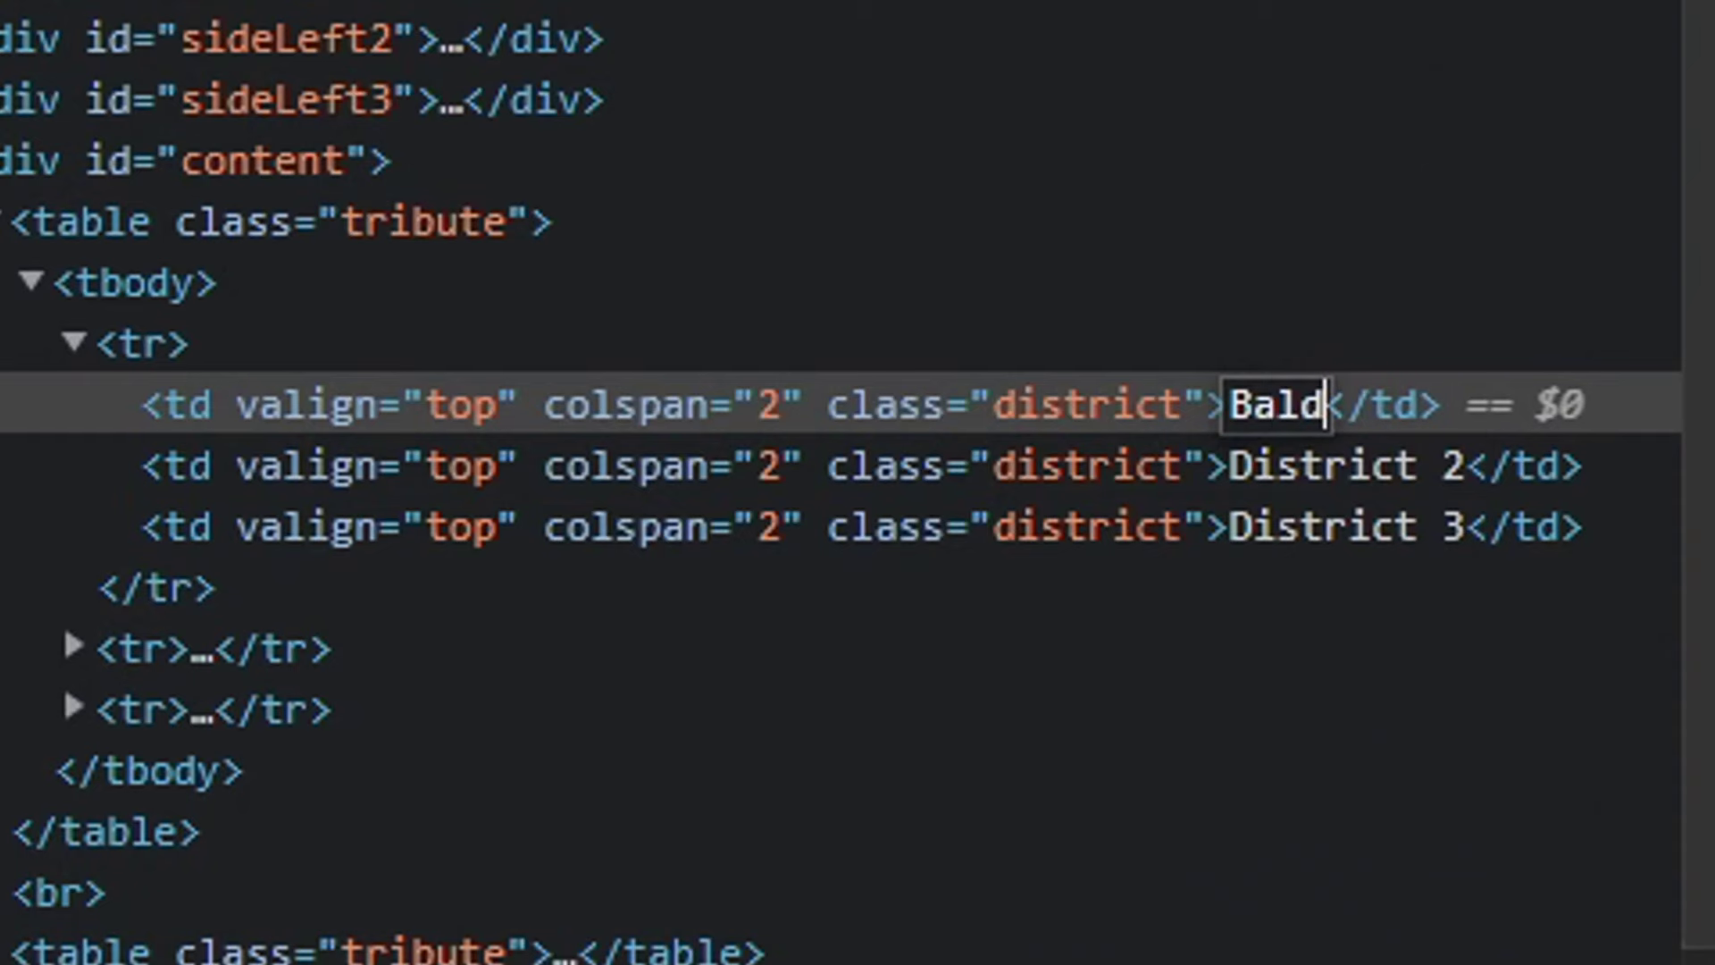
key("Return")
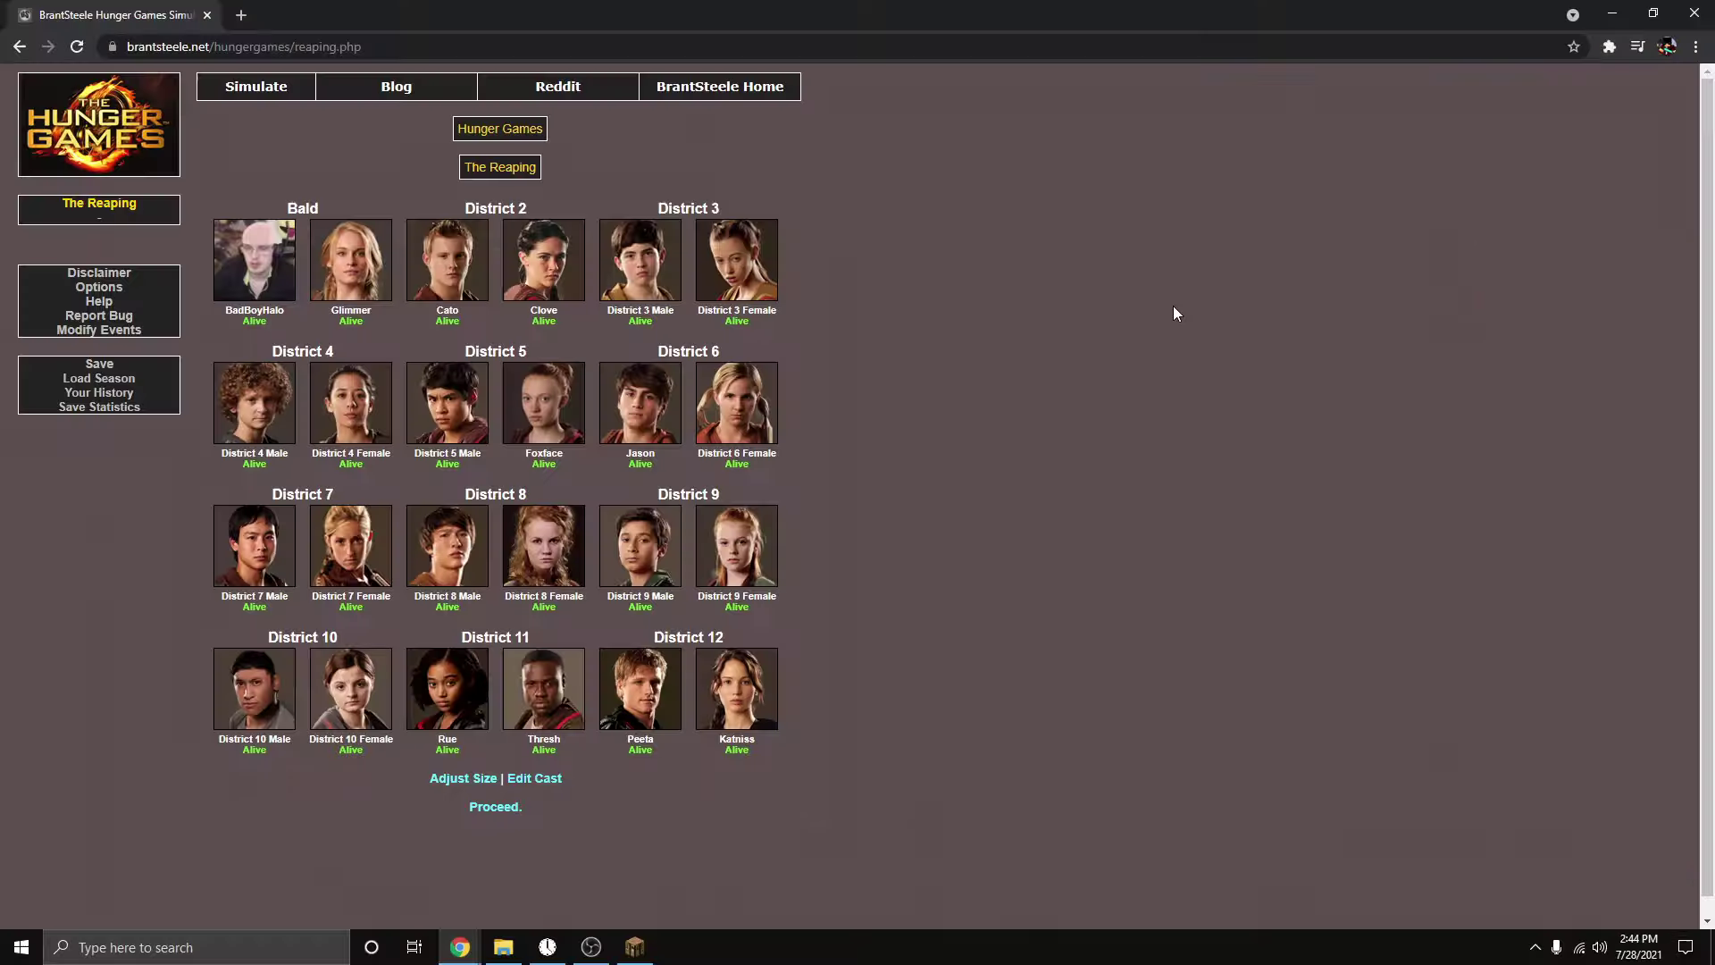